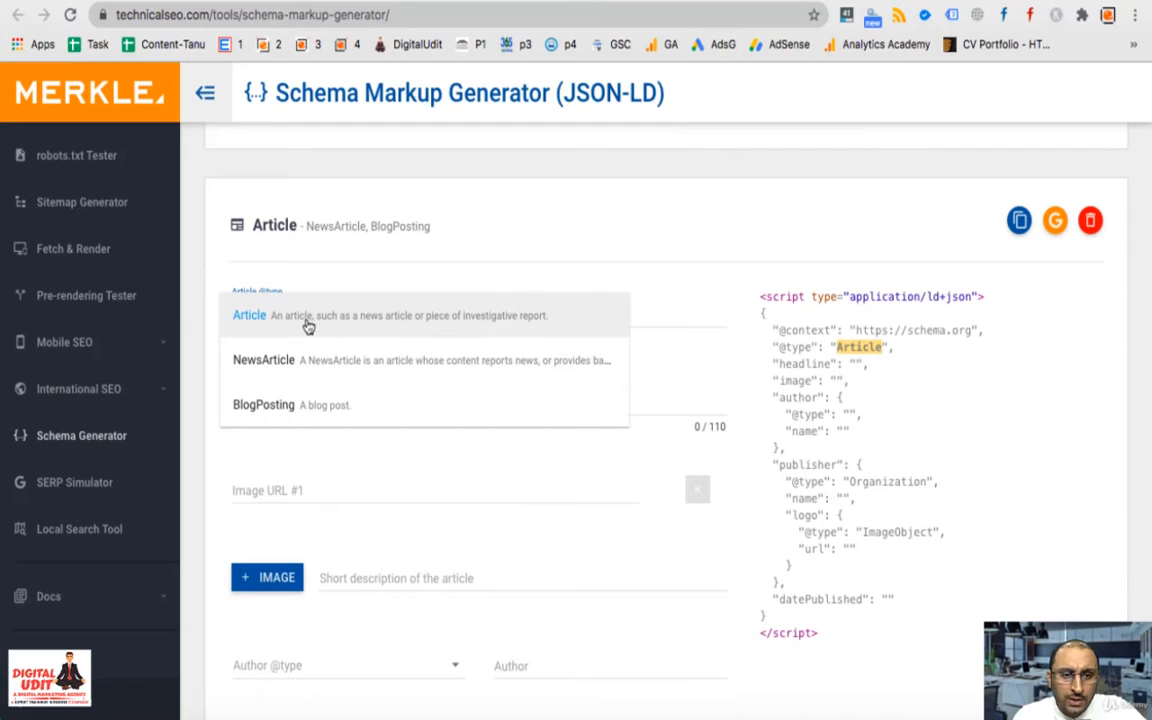
Try the NewsArticle and BlogPosting types in the article schema markup and return the type to Article
click(378, 263)
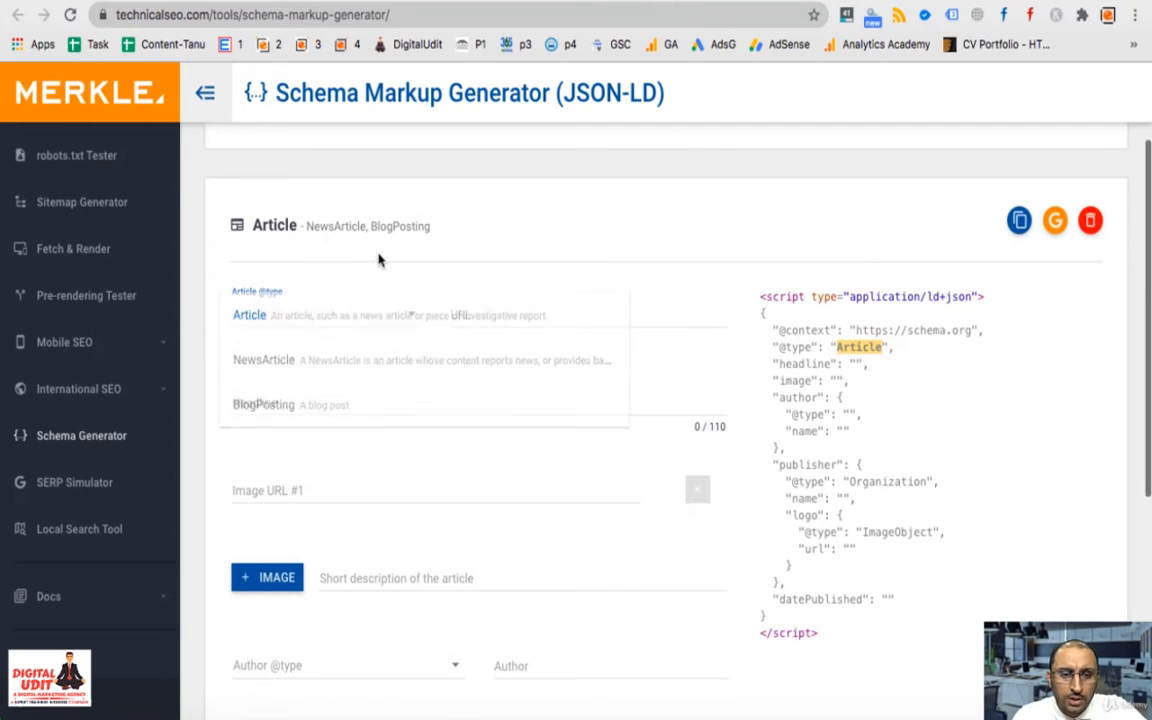
click(310, 312)
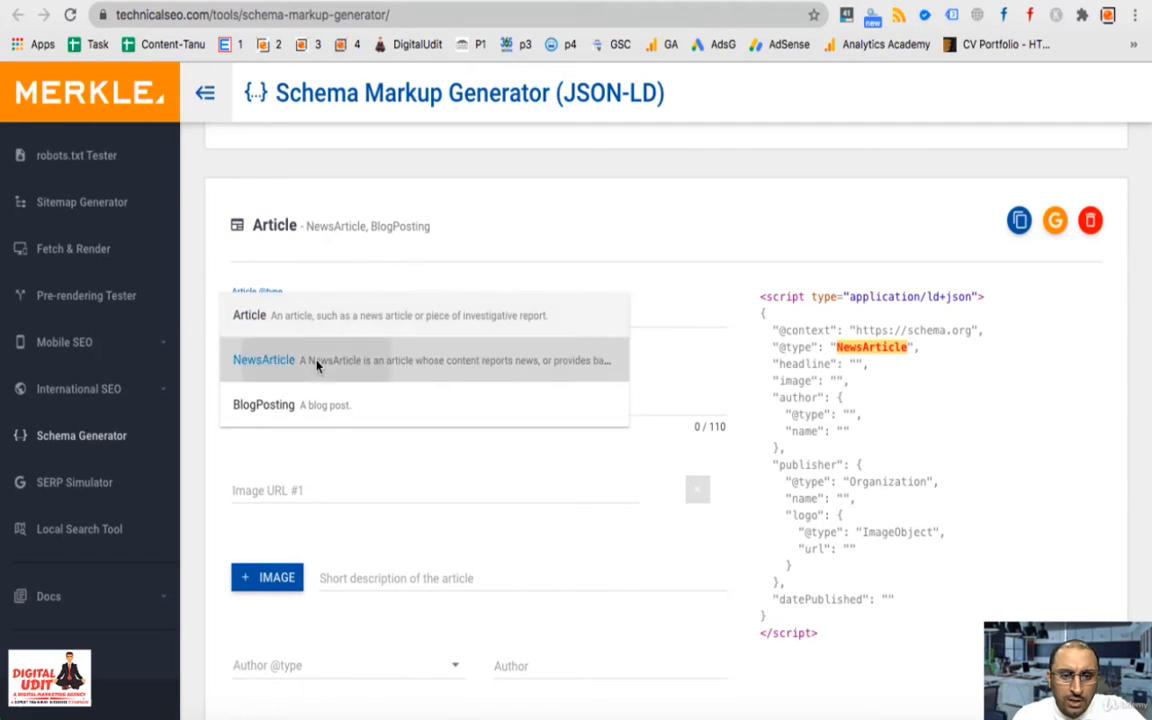
click(322, 360)
click(310, 315)
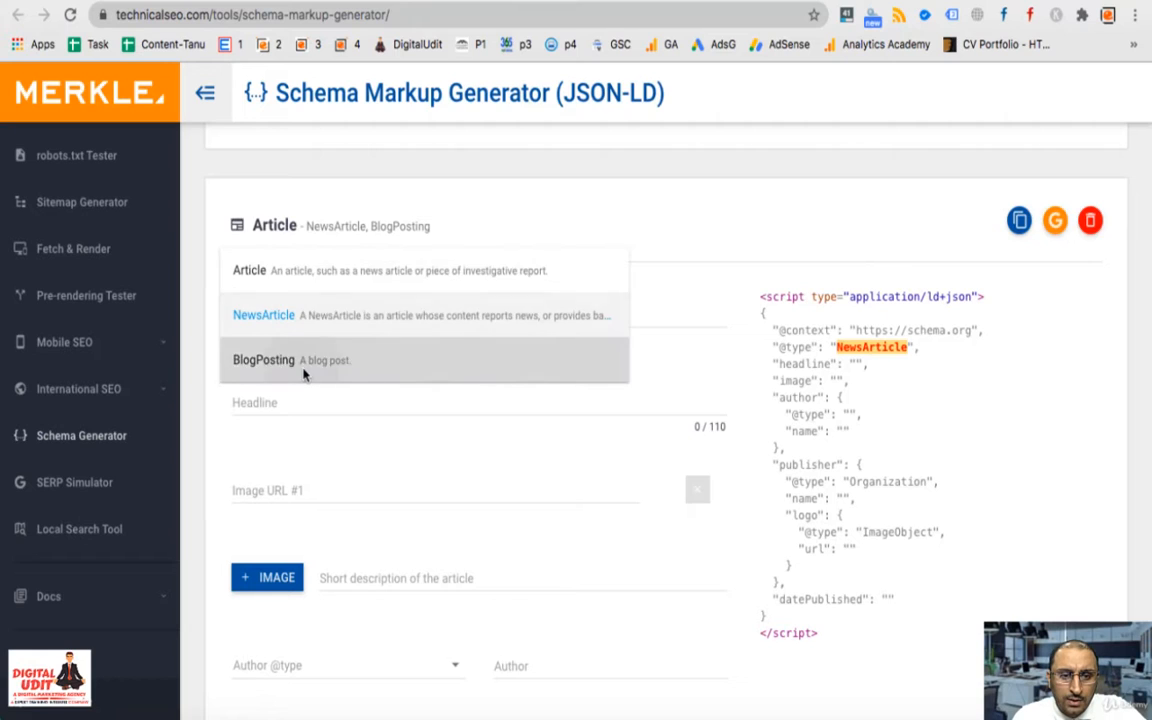
click(300, 360)
click(307, 316)
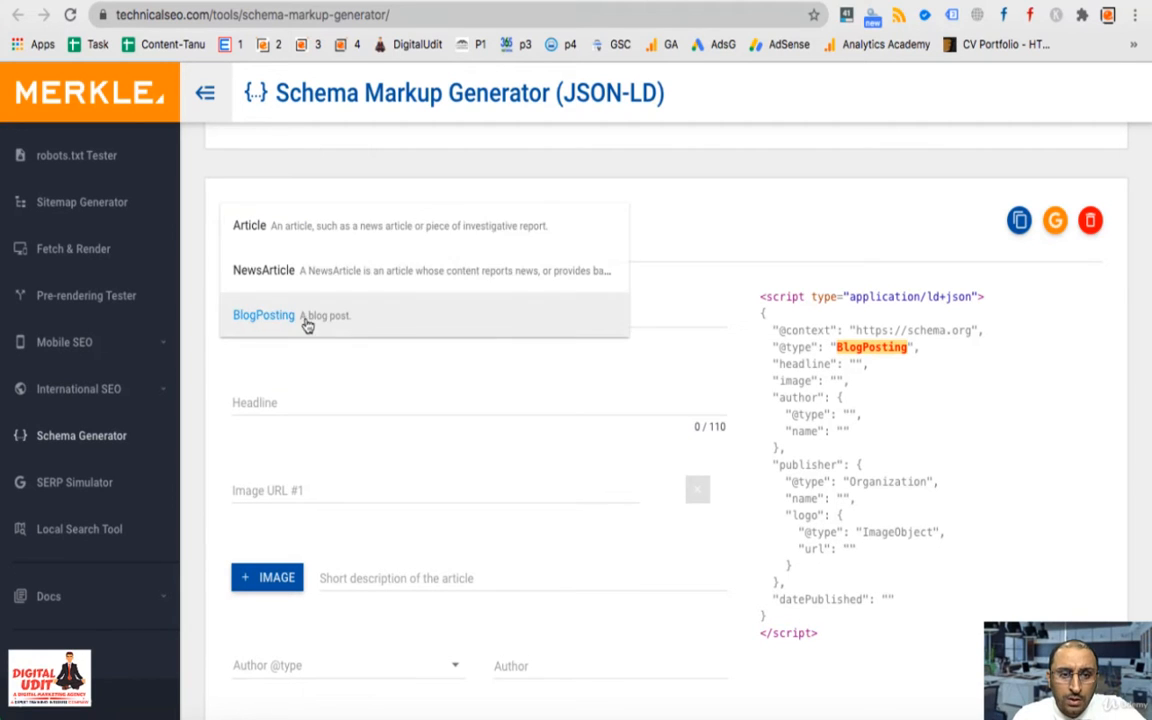
click(300, 228)
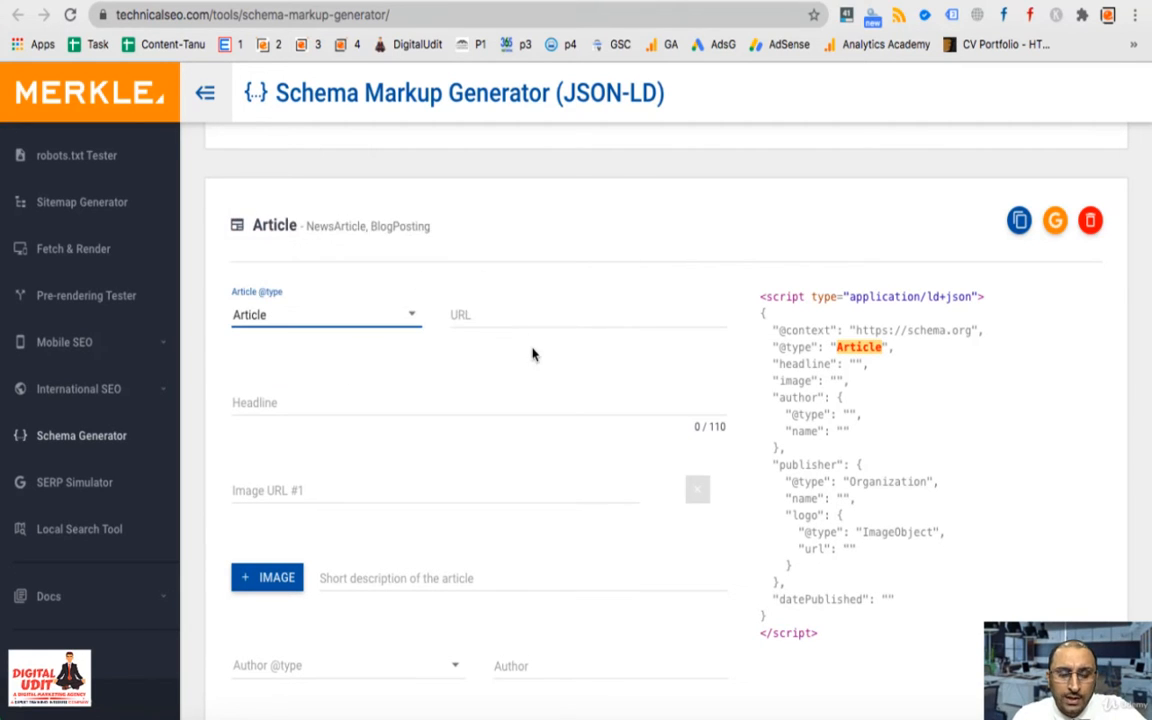
Examine the remaining article schema fields, including the author type options, publisher fields and modified-date calendar
scroll(309, 512, down, 3)
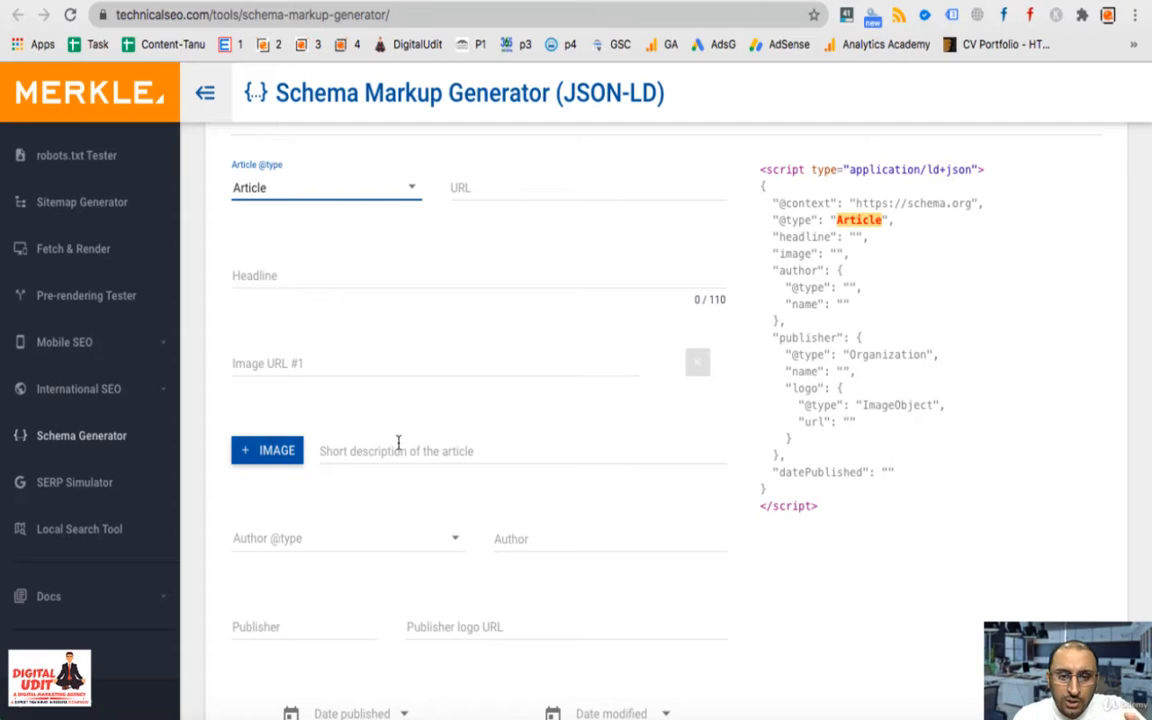
scroll(408, 453, down, 3)
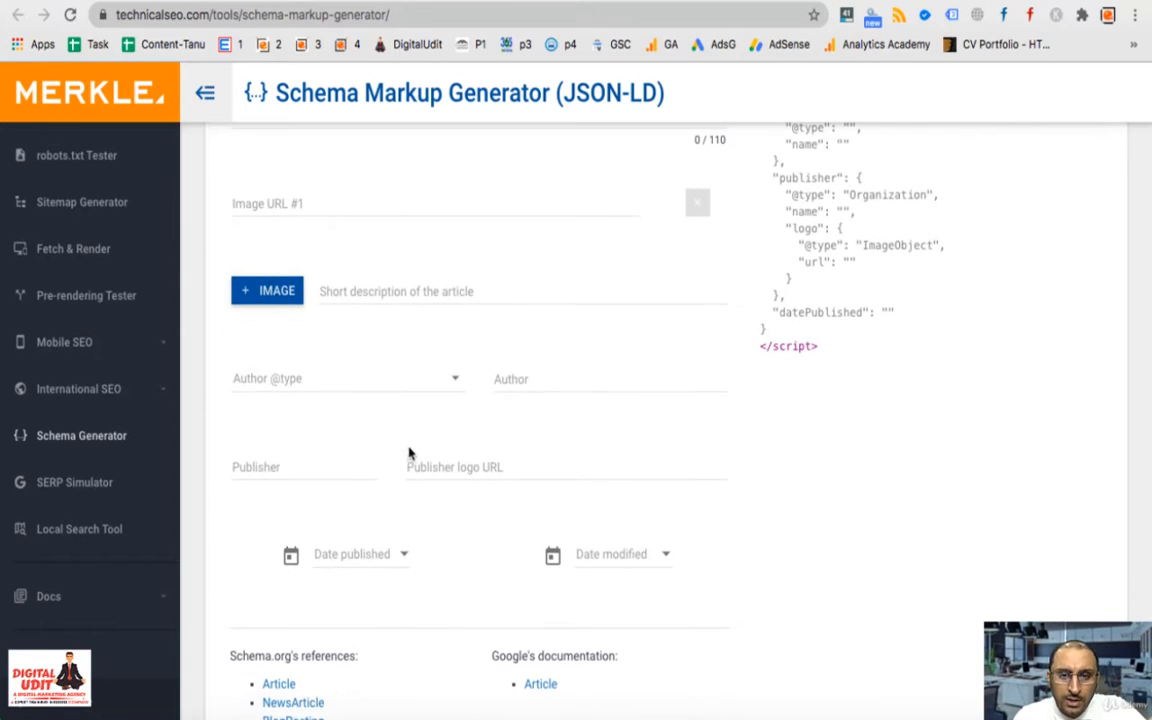
click(297, 383)
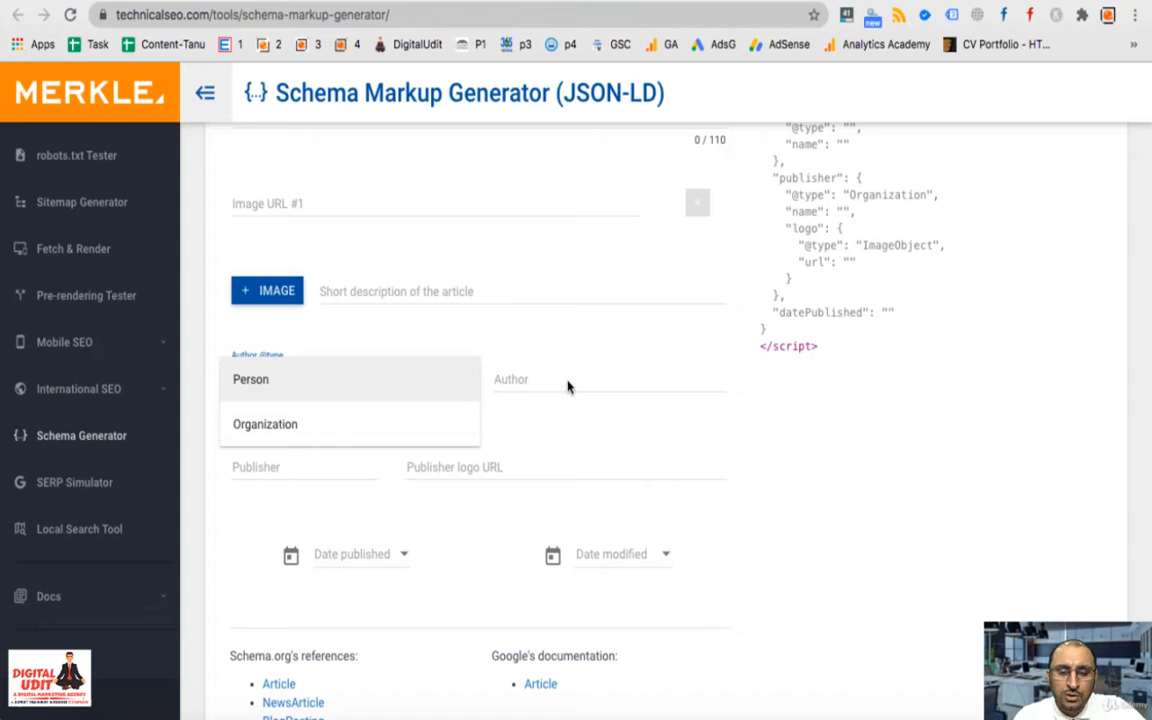
click(560, 419)
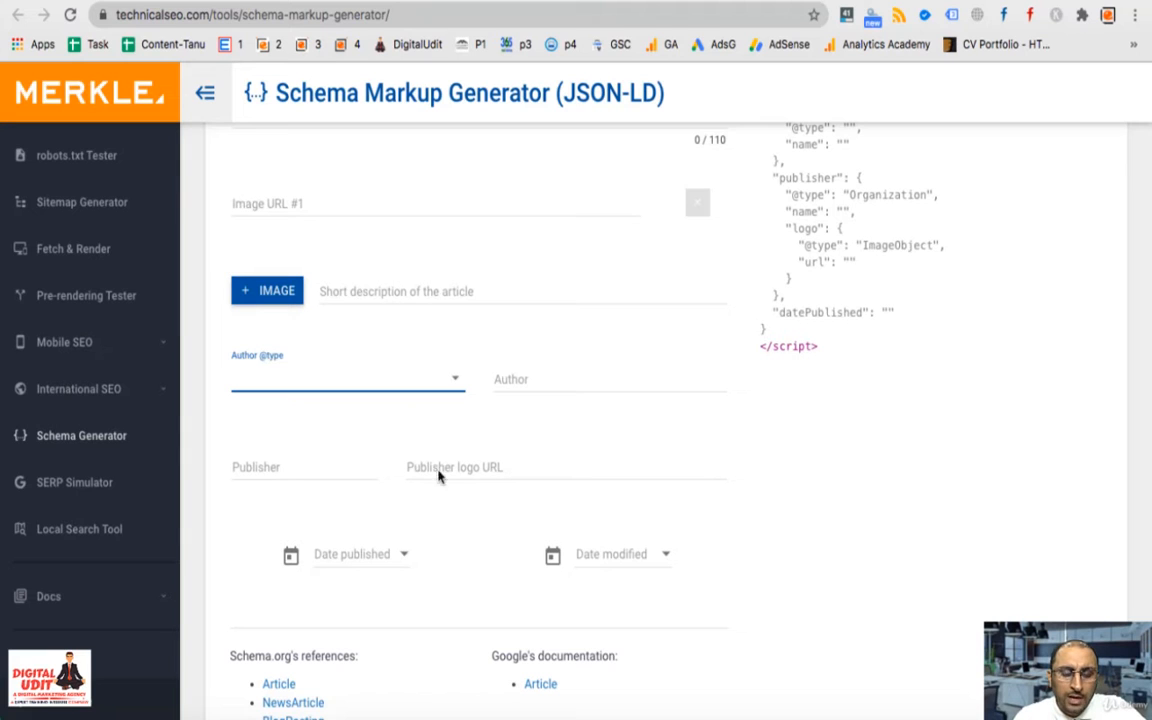
click(622, 553)
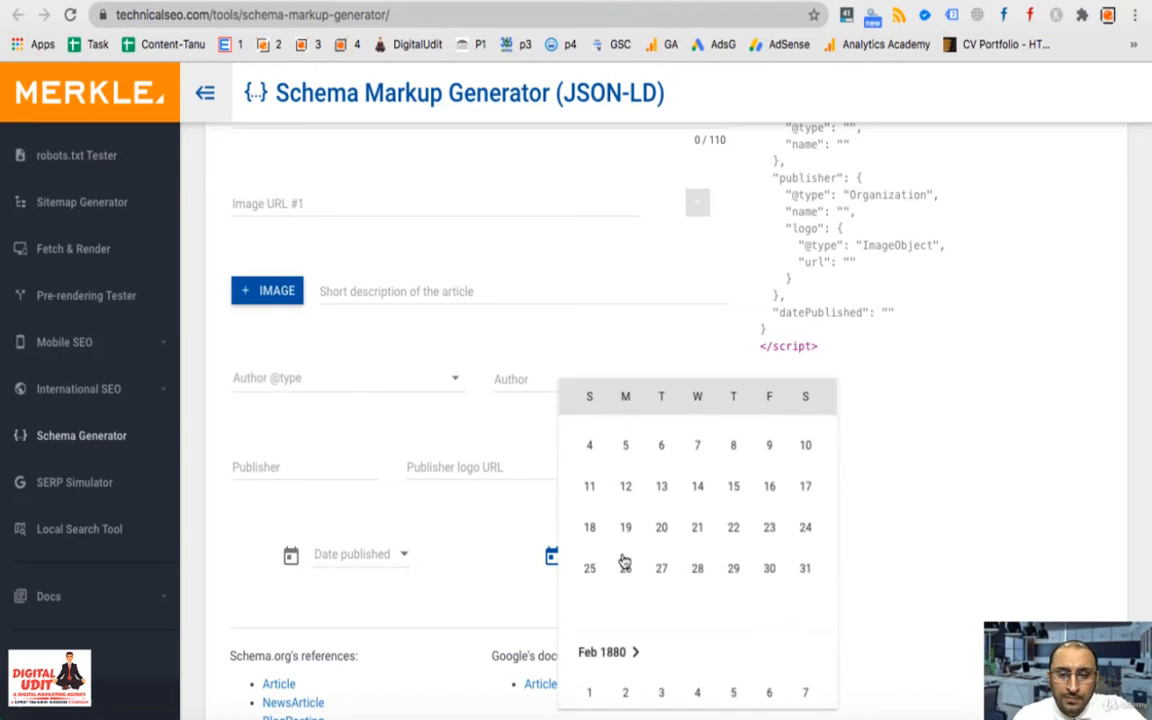
click(505, 536)
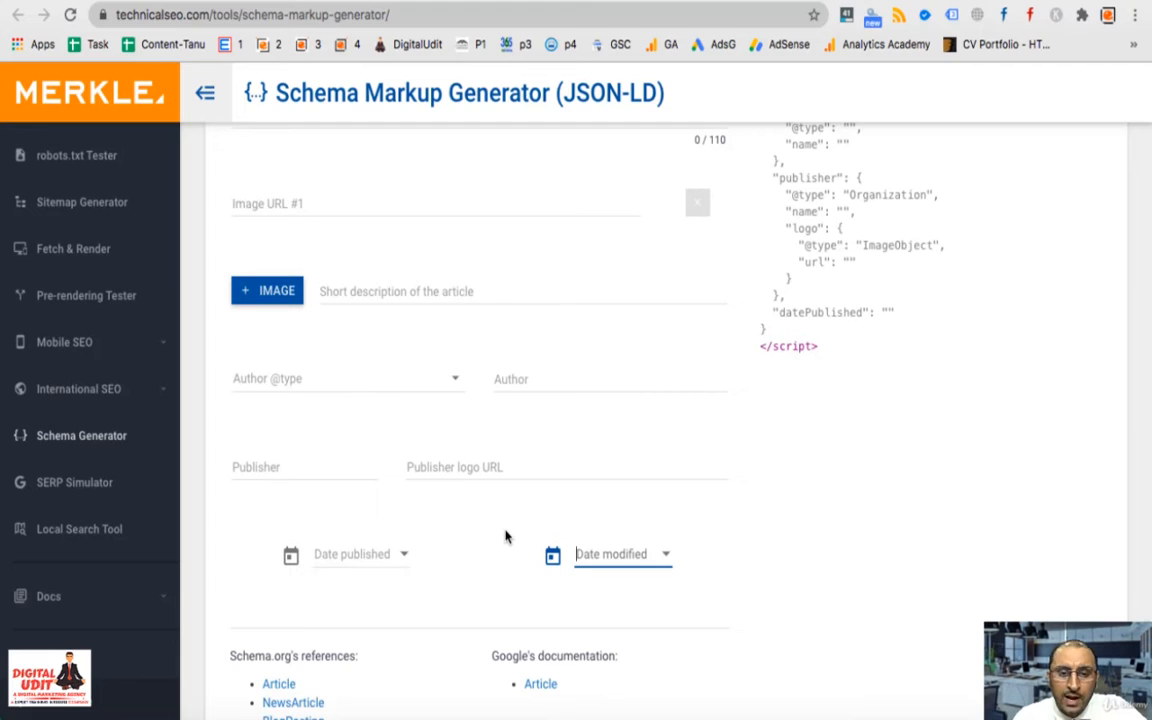
click(467, 556)
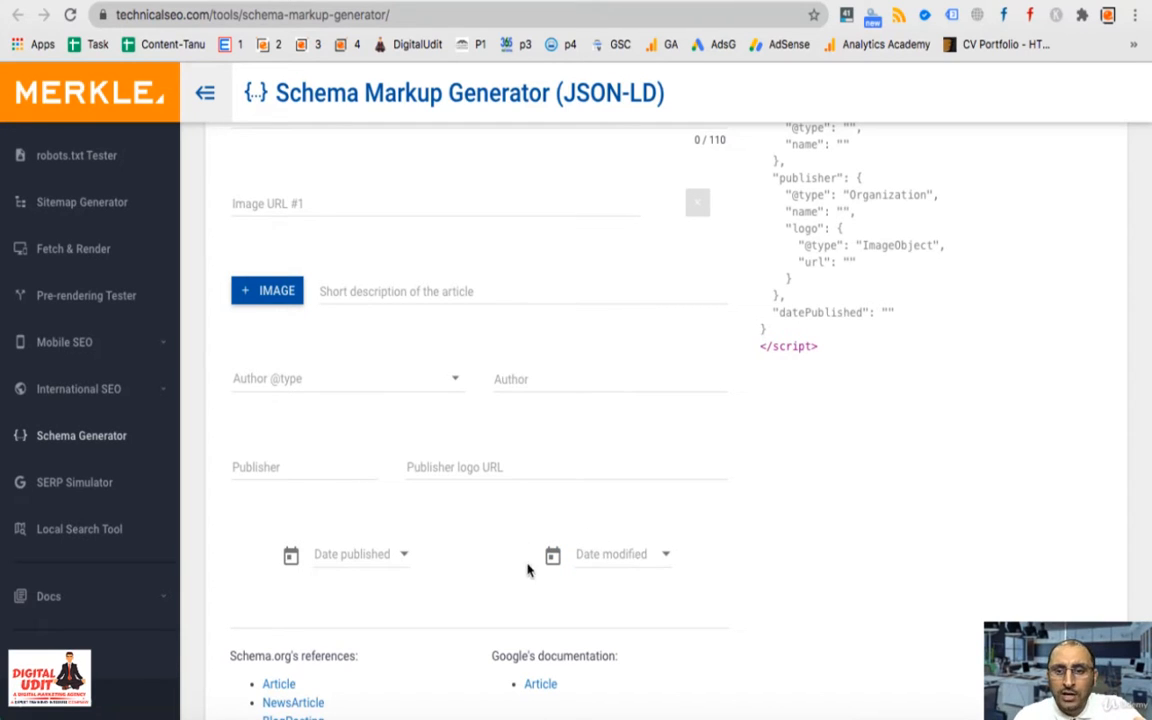
scroll(504, 368, up, 3)
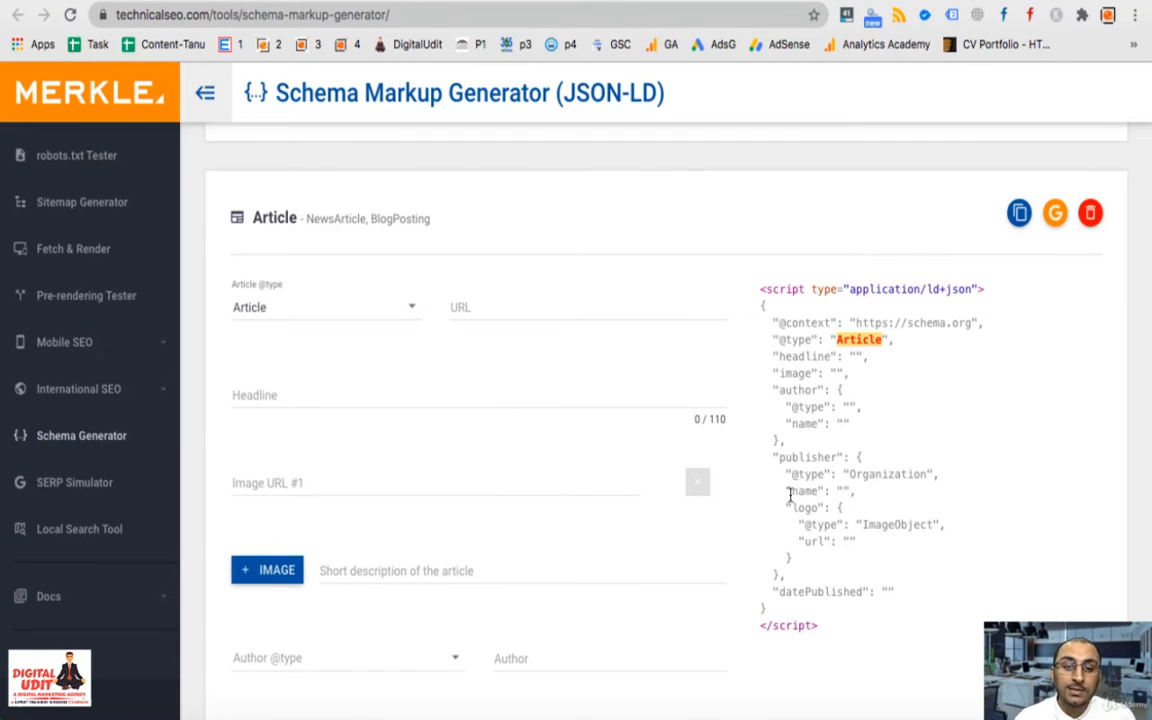
Switch to Google's Data Highlighter and load google.com/webmasters/tools/data-highlighter without the language and site parameters
click(88, 0)
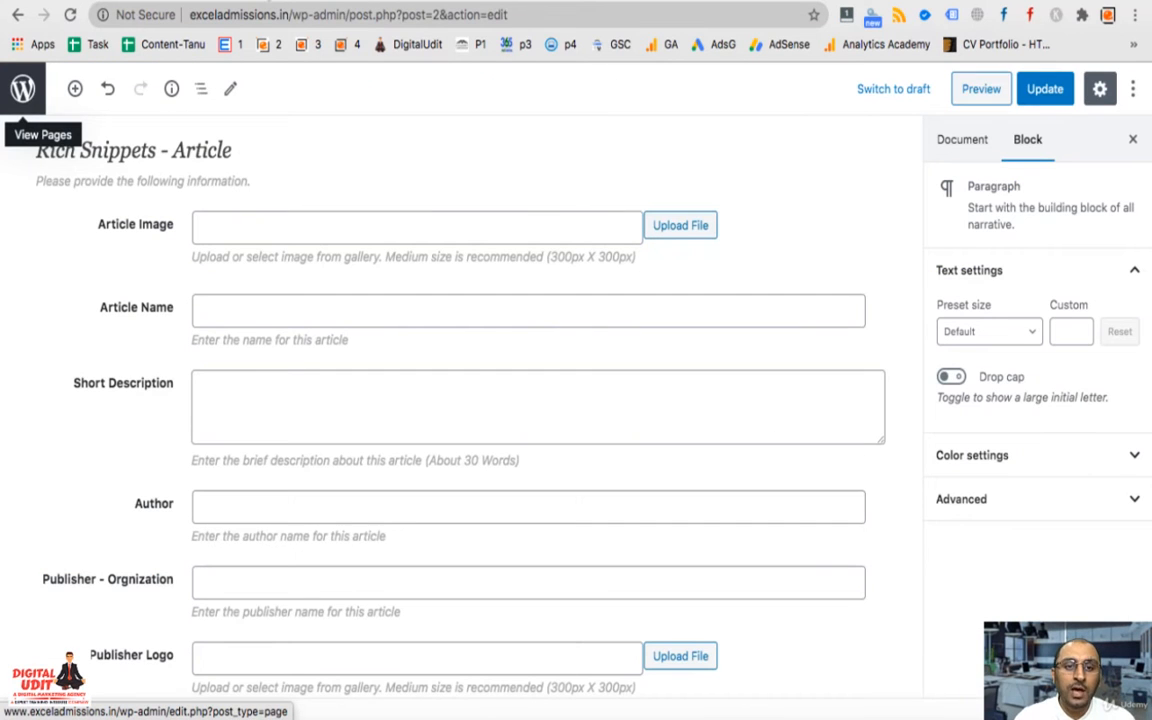
click(268, 0)
click(16, 20)
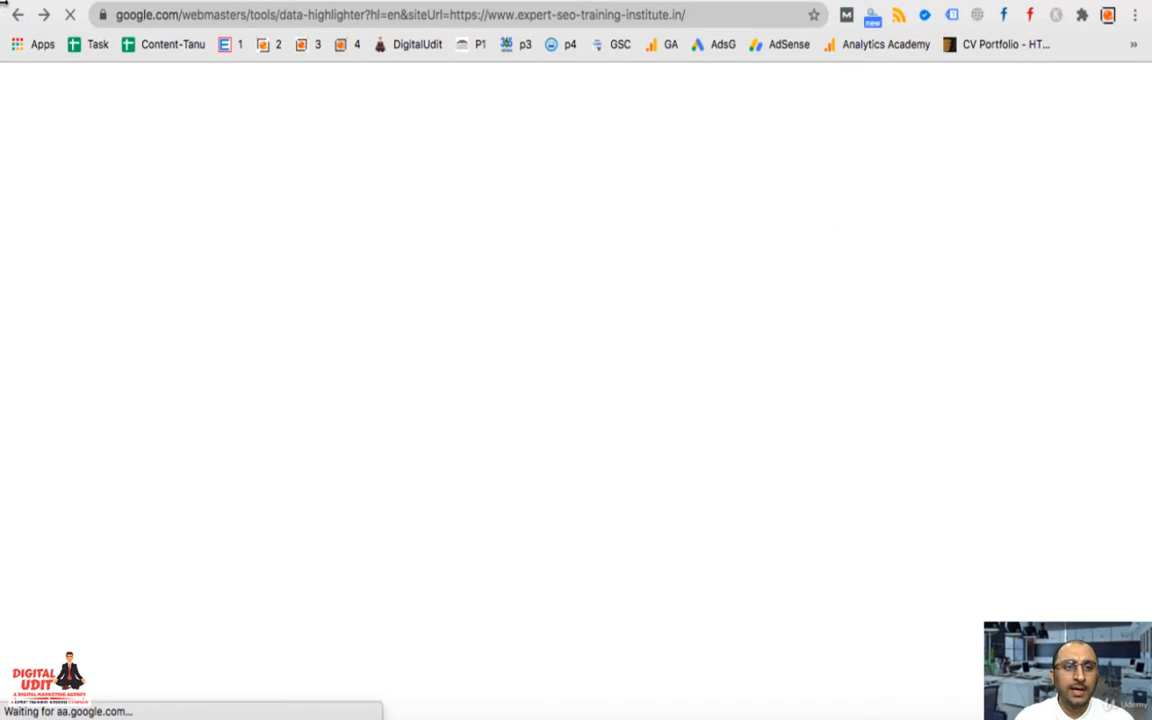
drag(443, 14, 787, 75)
key(BackSpace)
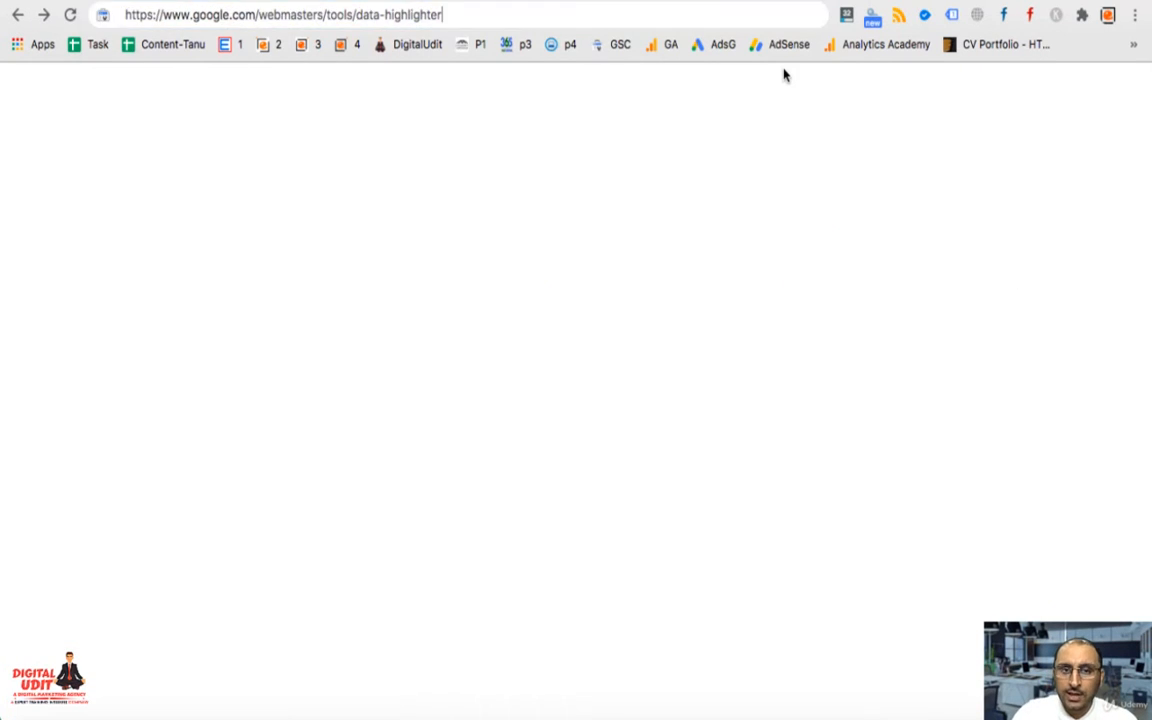
key(Return)
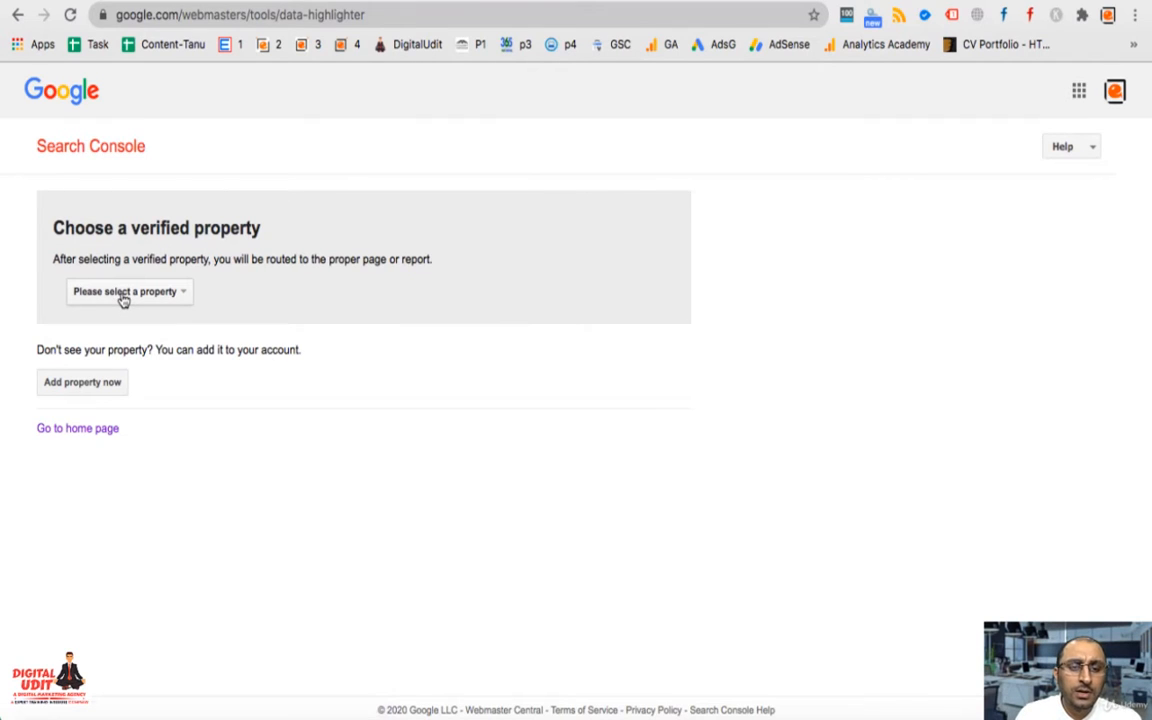
click(121, 292)
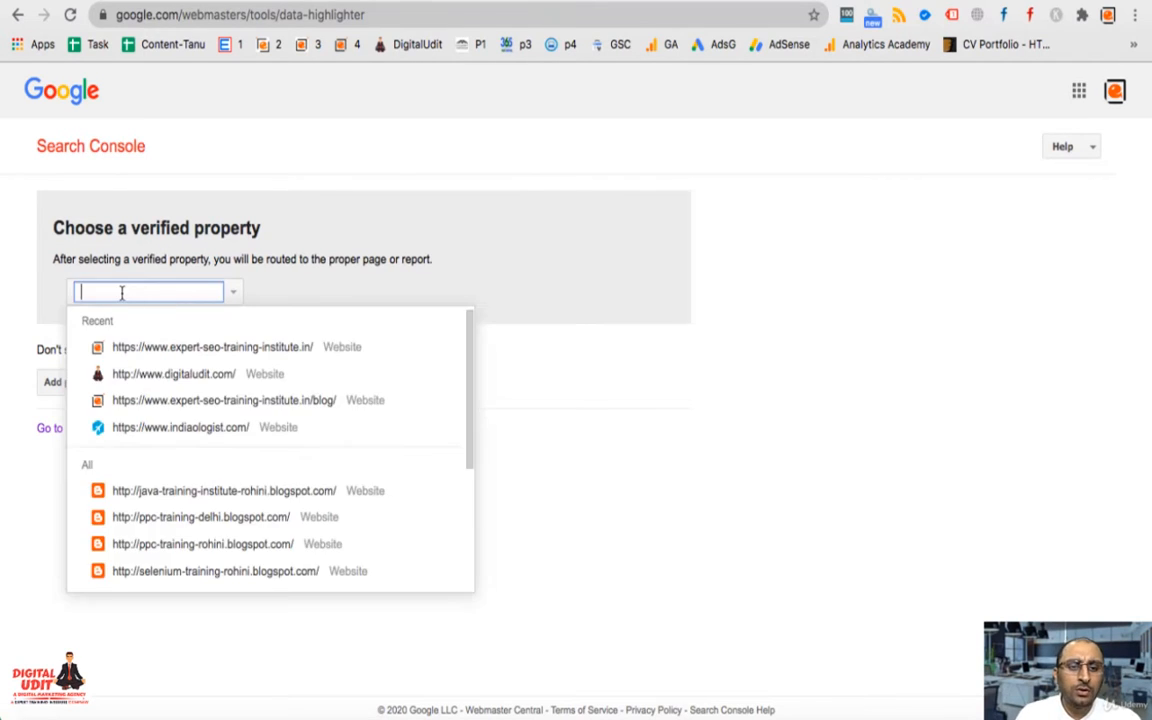
click(152, 347)
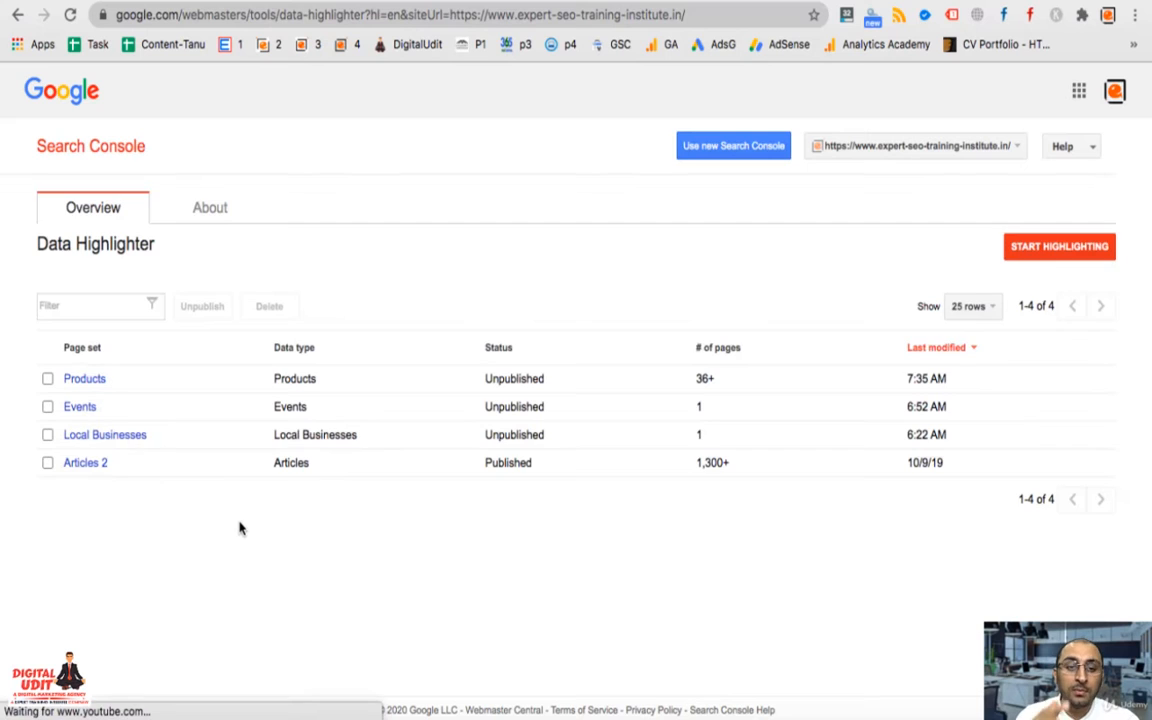
click(1046, 256)
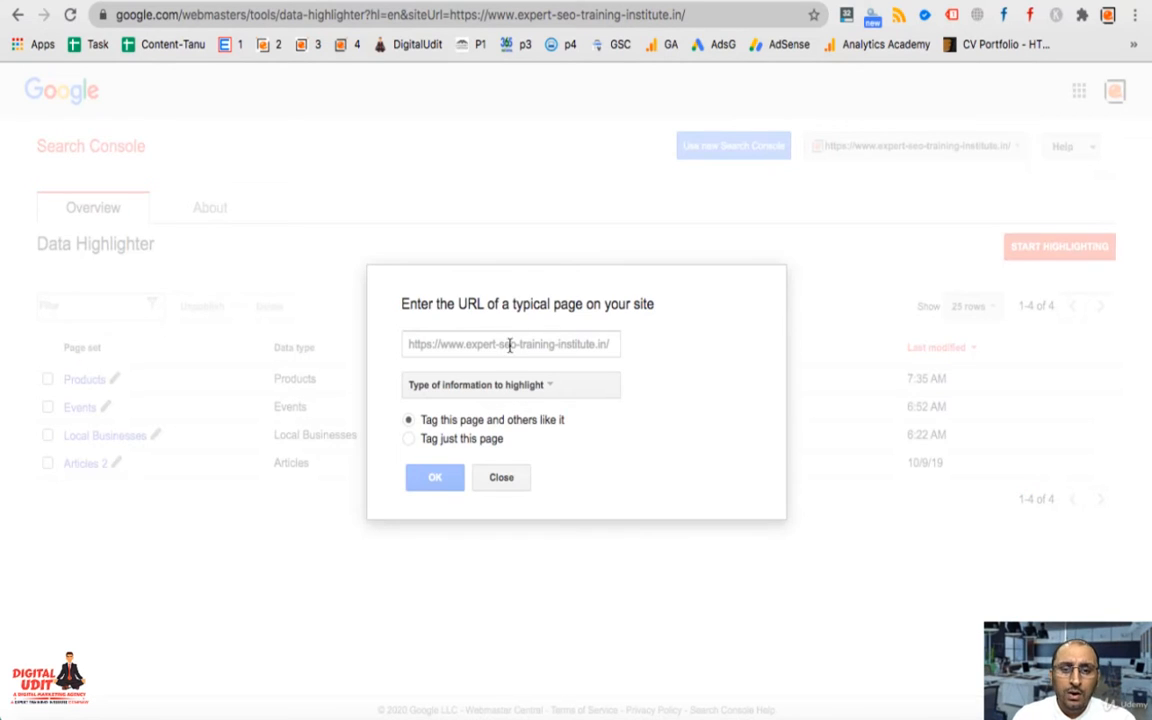
Switch to the institute's website and open "Why Digital Marketing is the Best Career Option in 2020" from the blog's Digital Marketing category
click(290, 1)
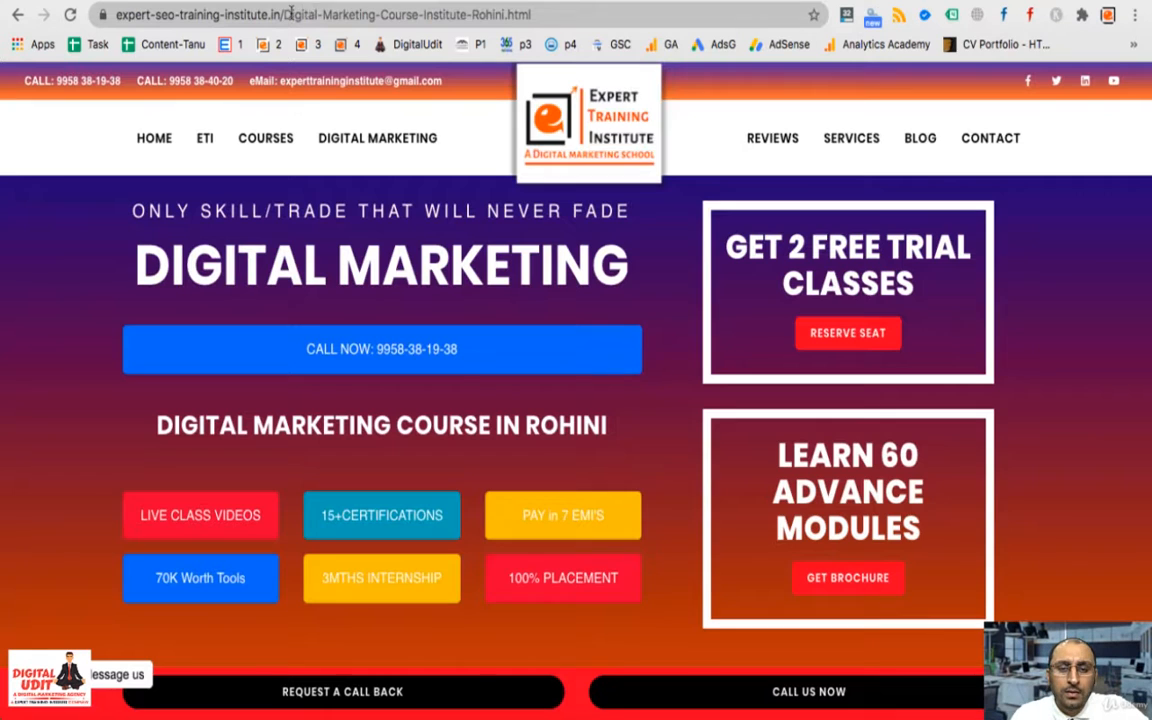
click(922, 138)
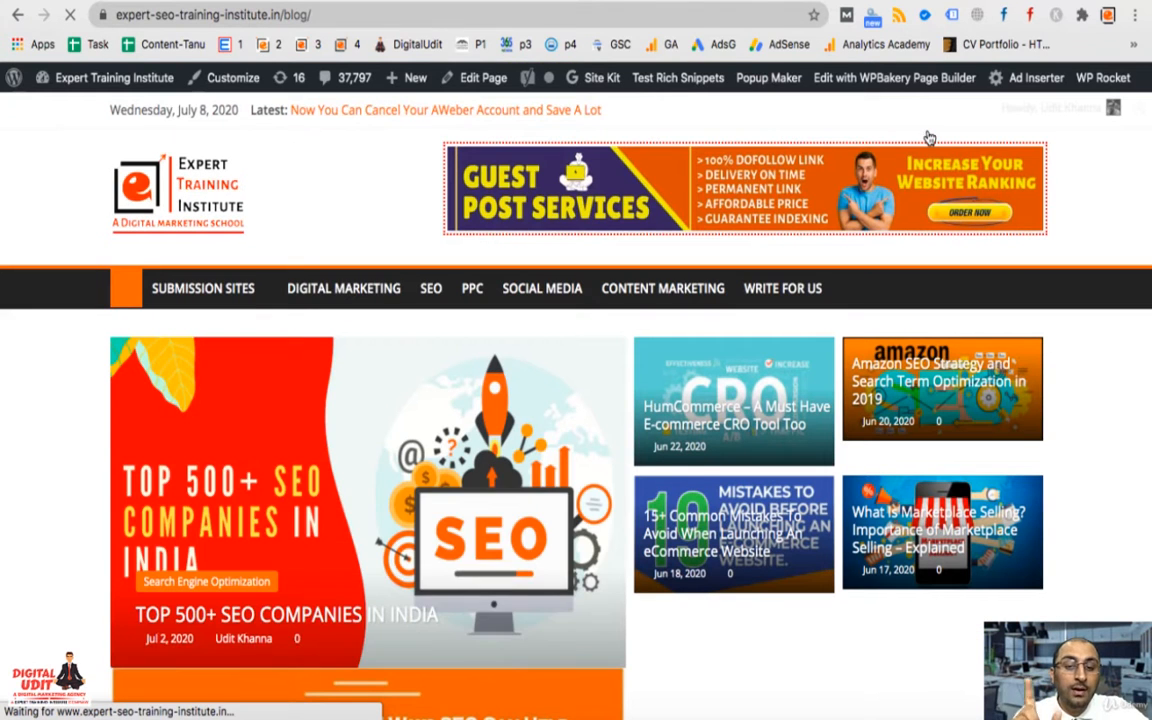
click(352, 290)
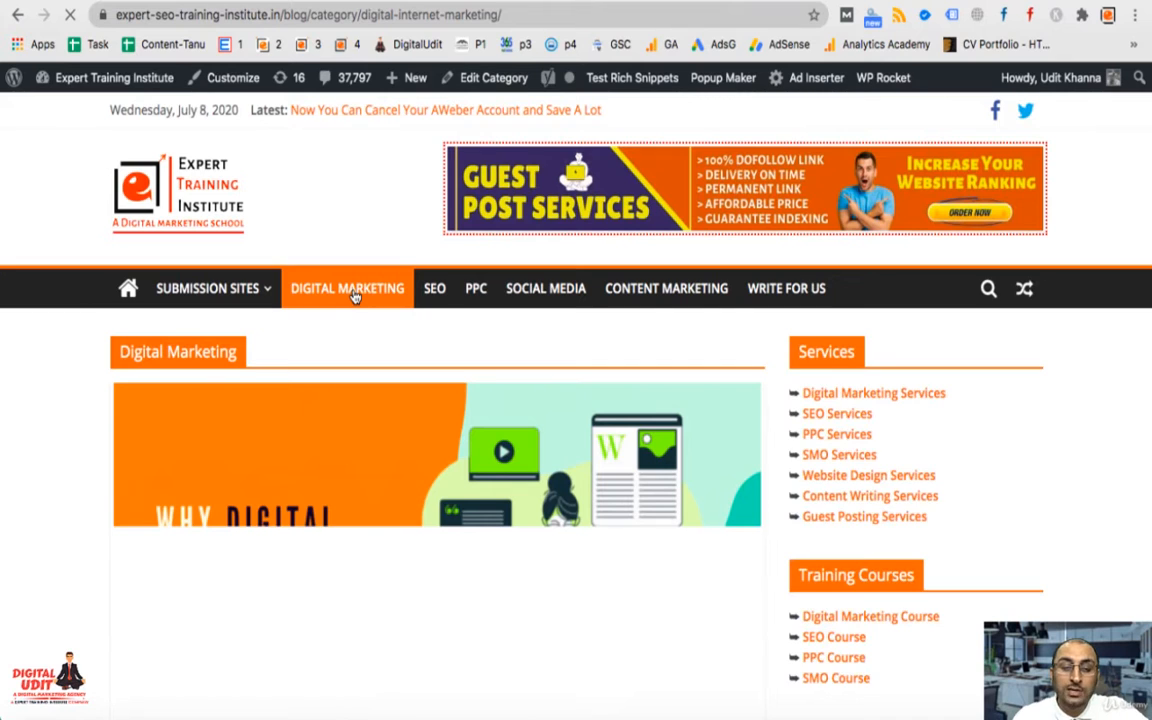
scroll(352, 293, down, 5)
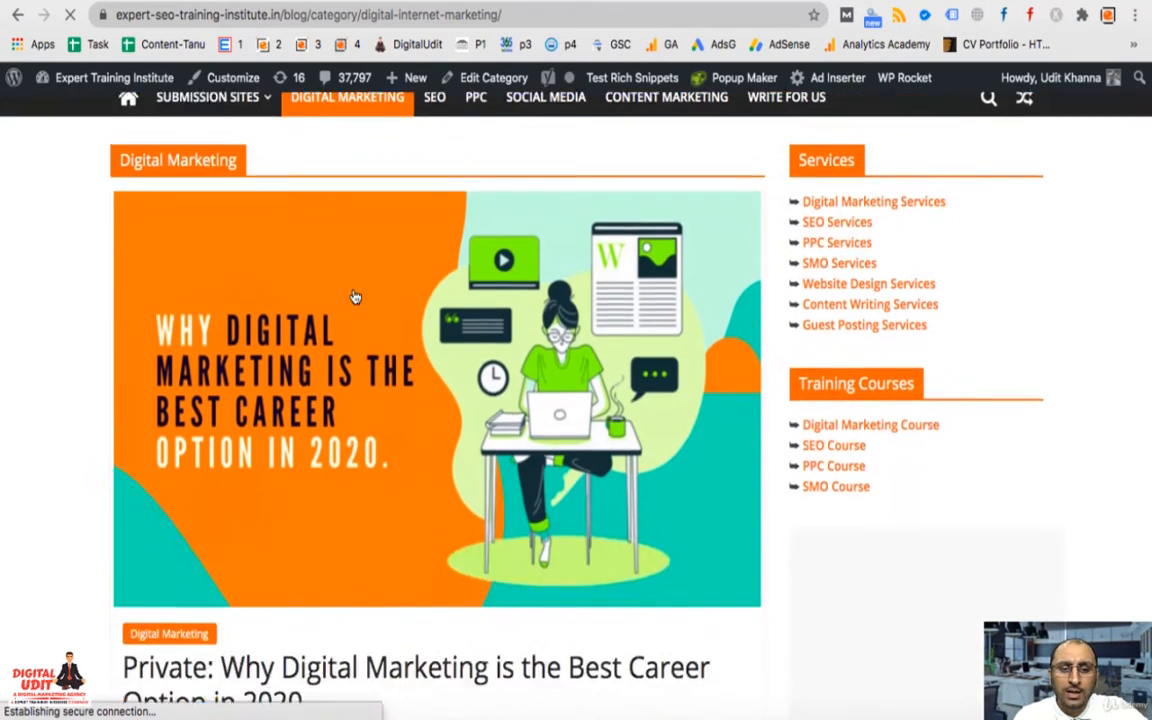
click(336, 500)
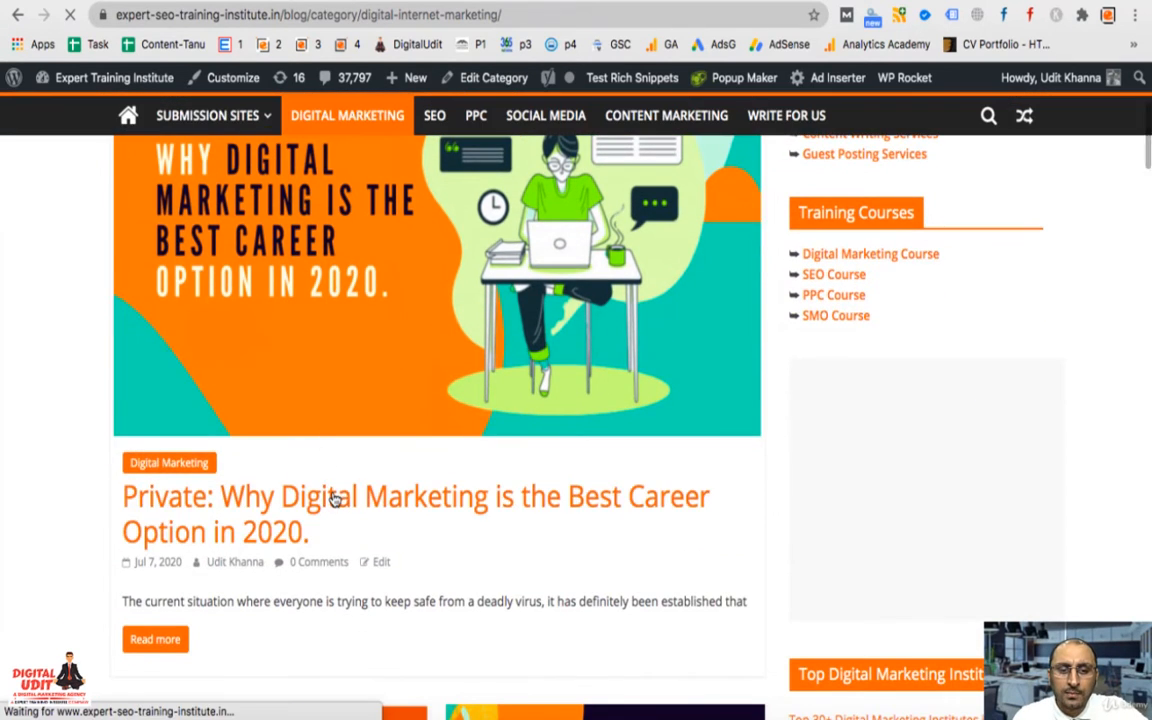
Open the Dwarka article from the blog's Top Digital Marketing Institutes list and copy its URL
scroll(437, 478, down, 5)
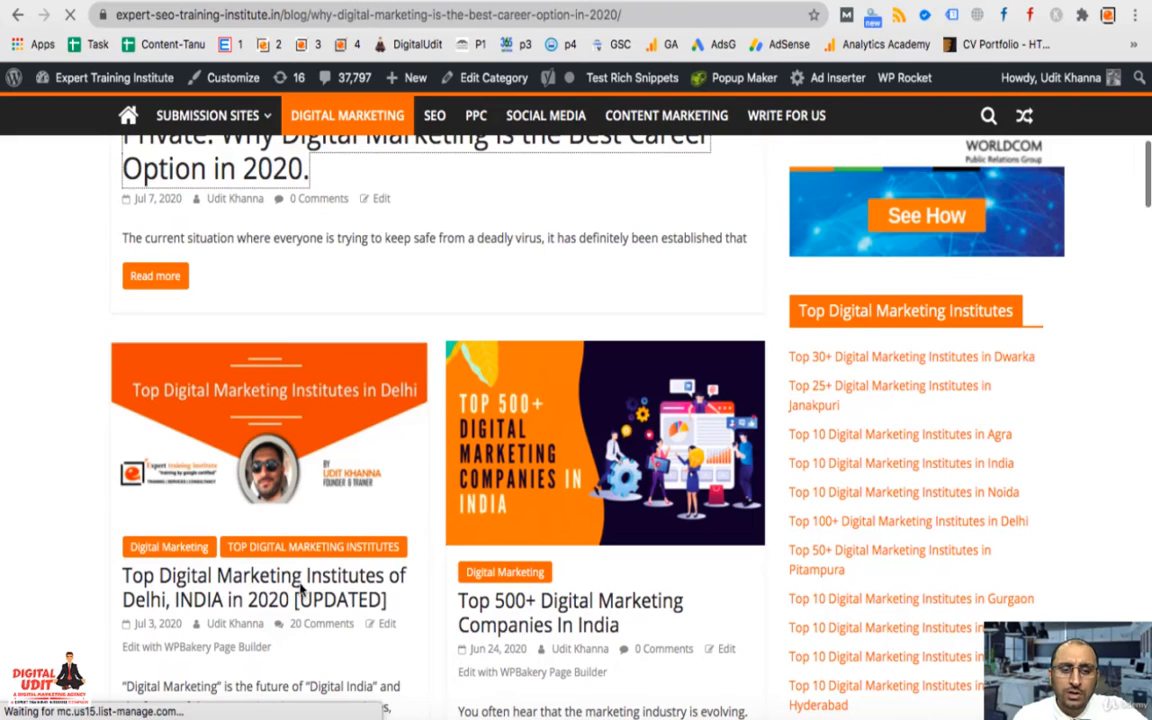
scroll(856, 663, down, 5)
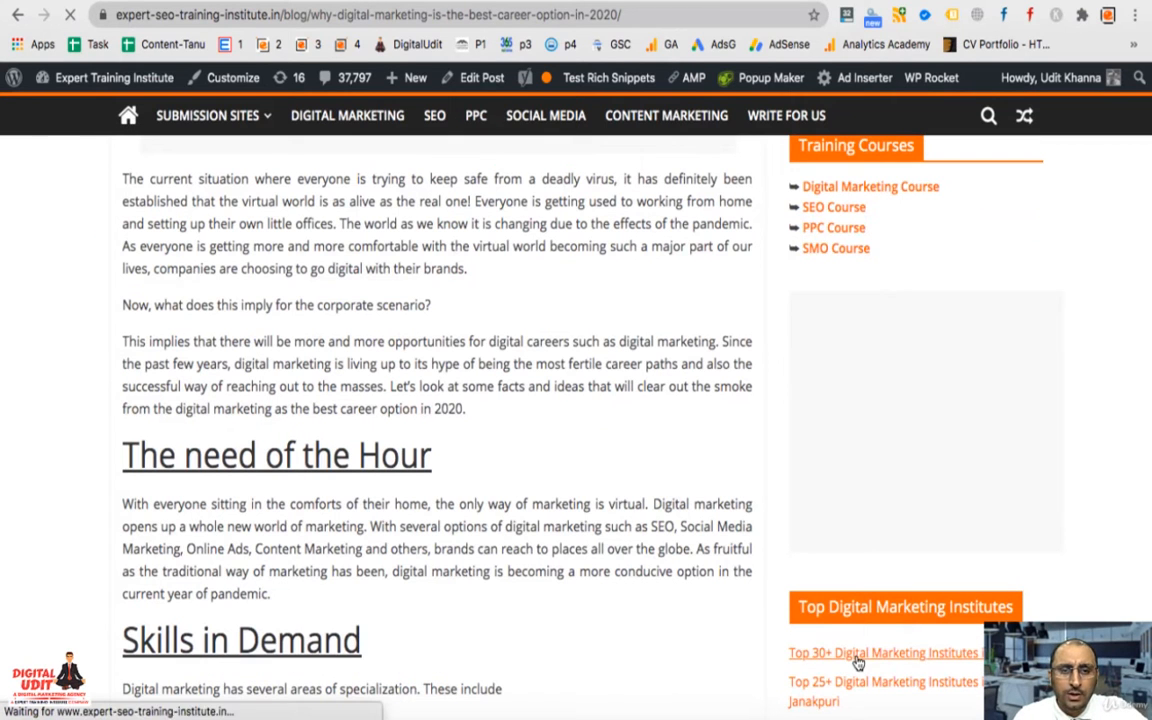
click(322, 14)
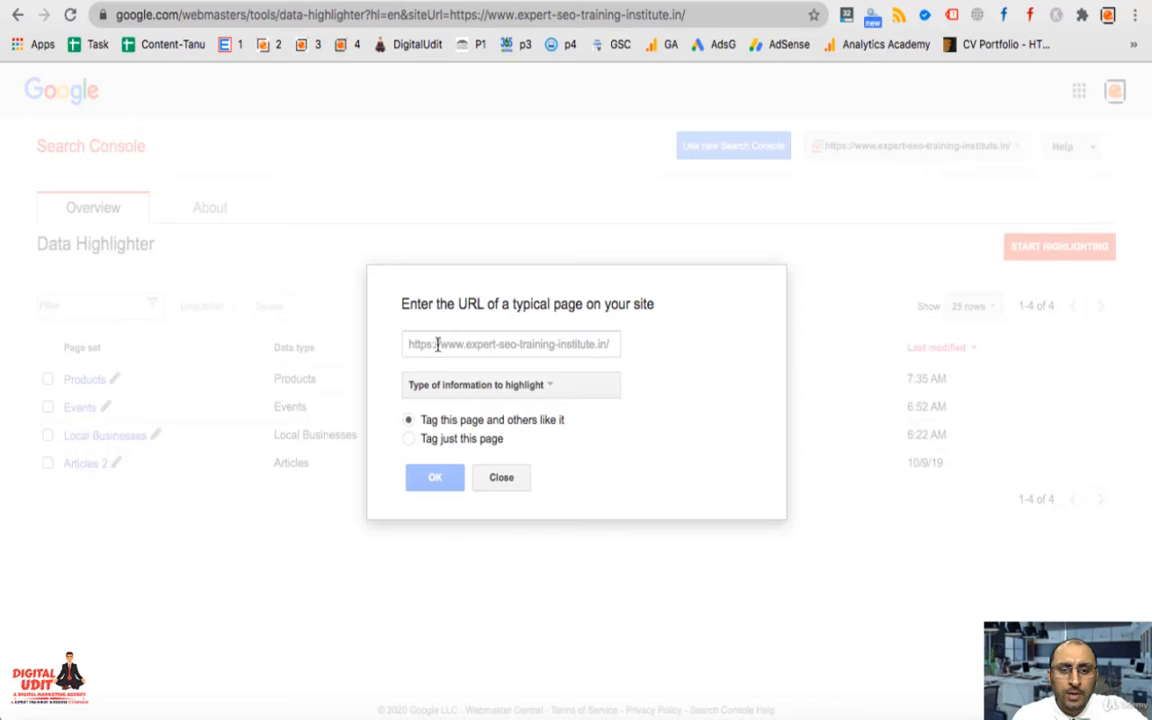
Start tagging the copied article URL in Data Highlighter as Articles, with "Tag this page and others like it" selected
click(437, 344)
key(super+v)
click(457, 390)
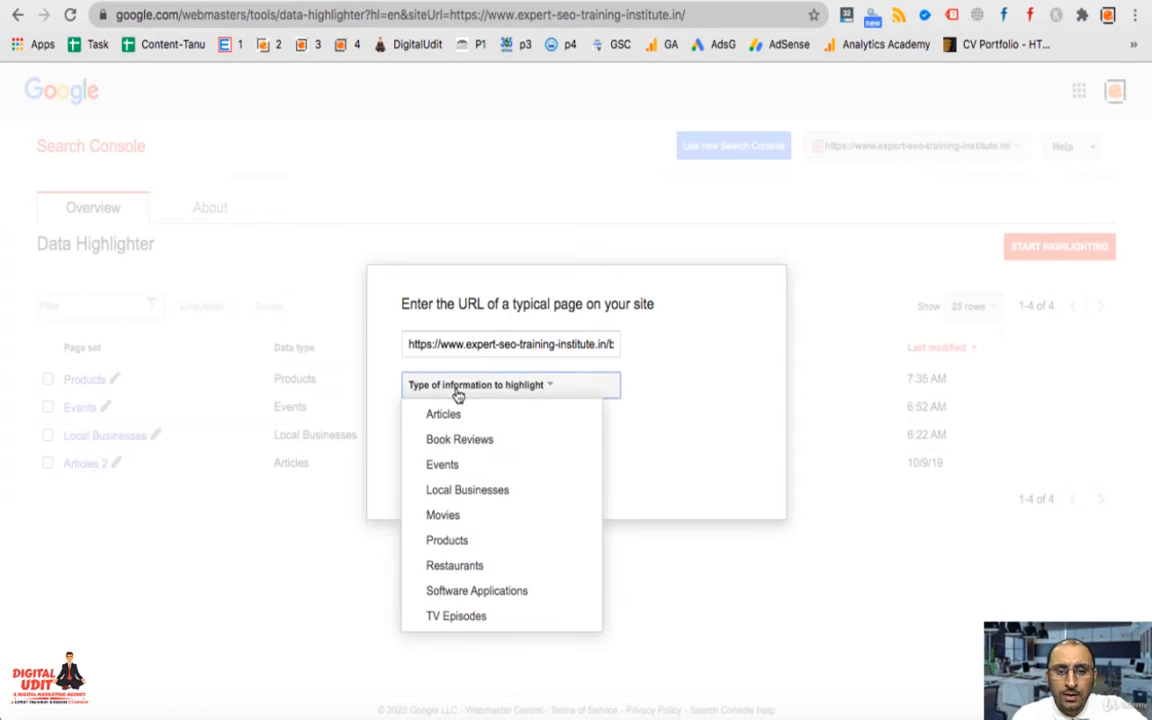
click(443, 415)
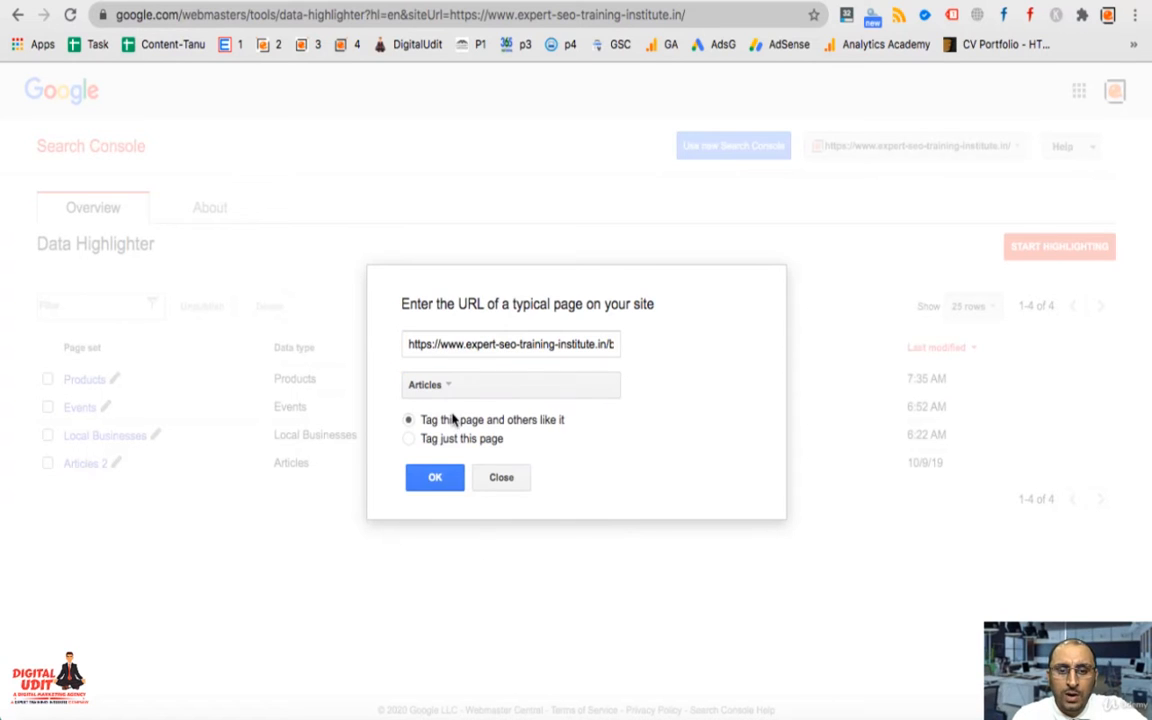
click(440, 479)
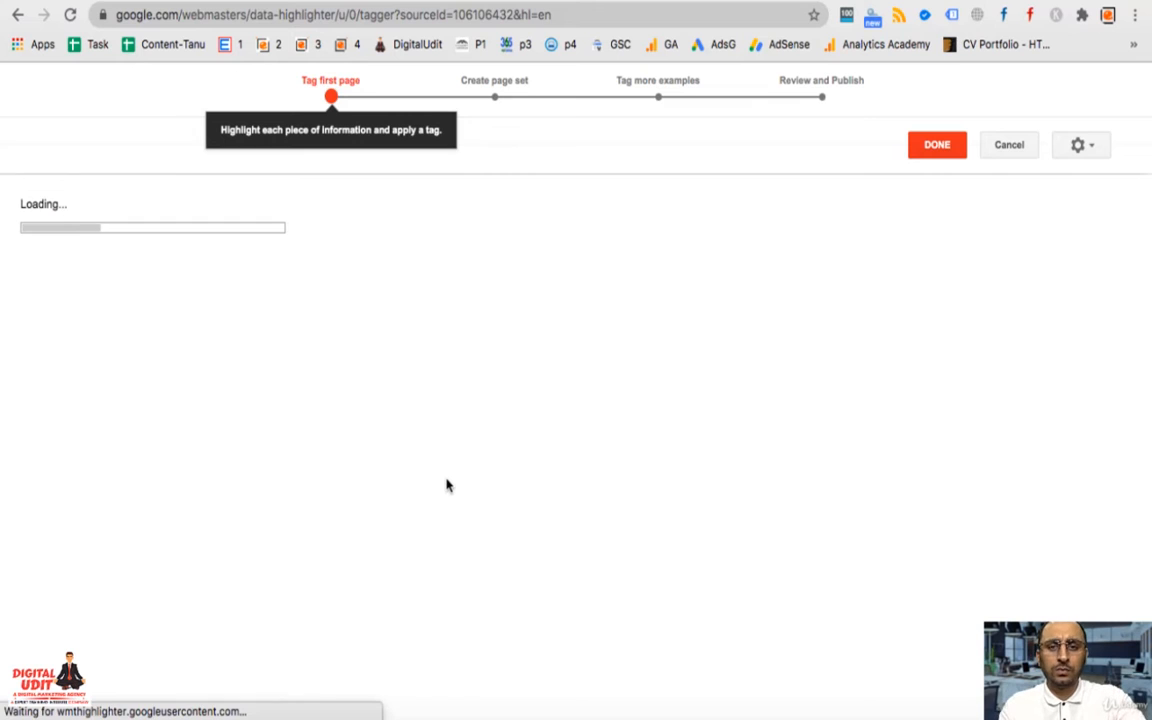
Tag the heading "Top 10 Digital Marketing Training Institutes in Dwarka [UPDATED 2020]" as the article's Title
scroll(422, 511, down, 3)
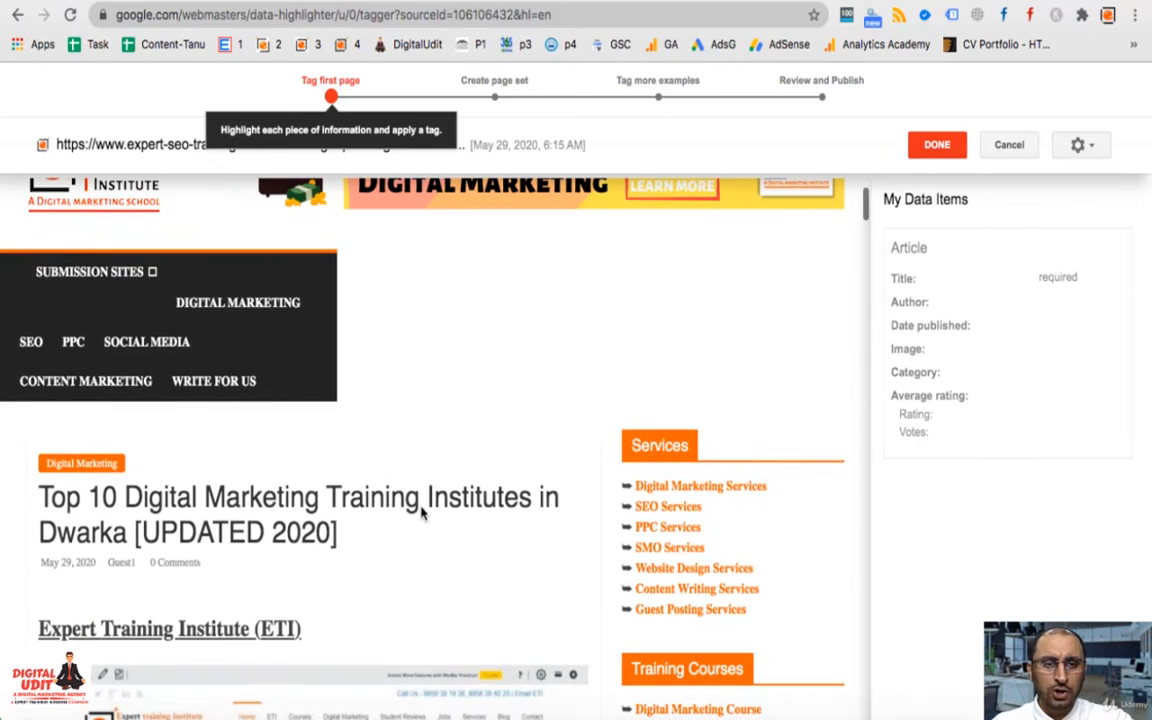
scroll(424, 508, up, 2)
scroll(424, 508, down, 2)
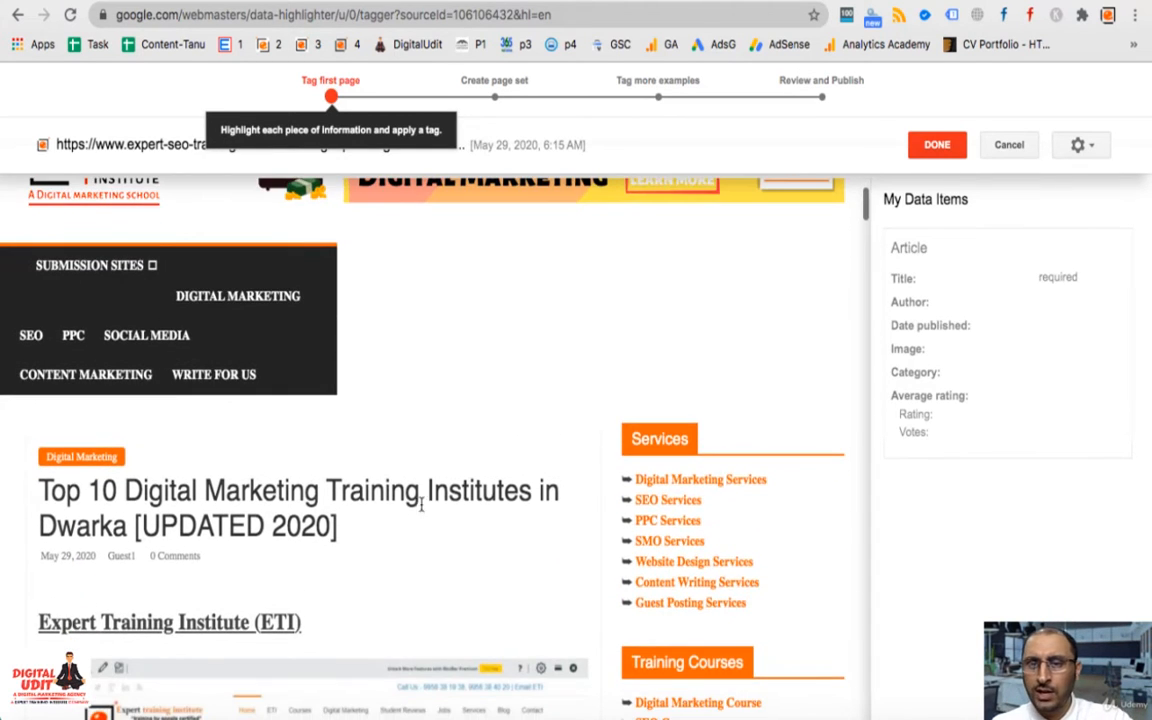
drag(345, 528, 45, 490)
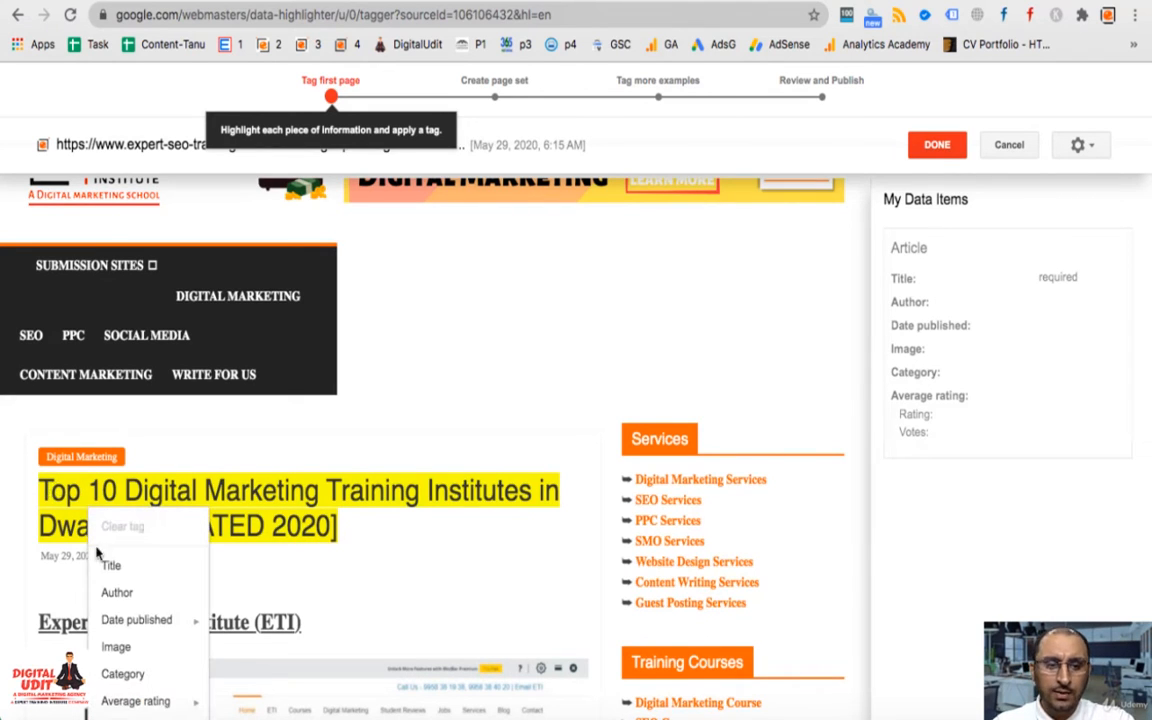
click(112, 566)
scroll(450, 515, down, 1)
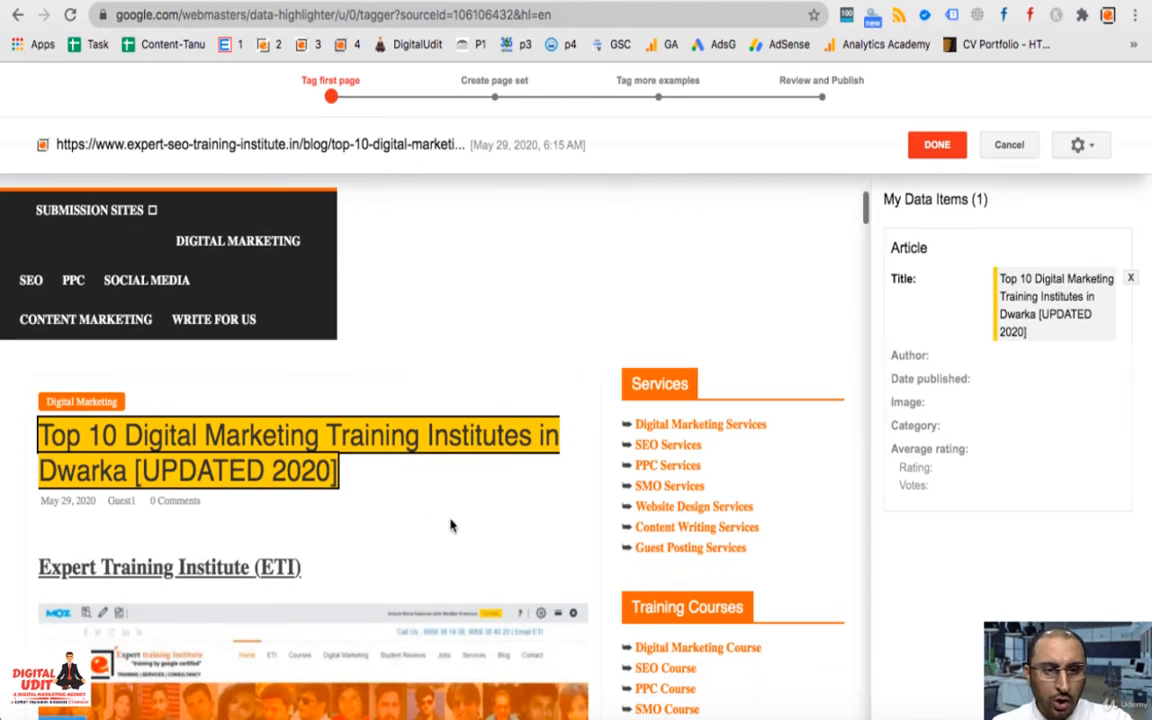
Tag "Guest1" below the article heading as the Author and "May 29, 2020" as the Date published
drag(138, 506, 110, 505)
click(148, 590)
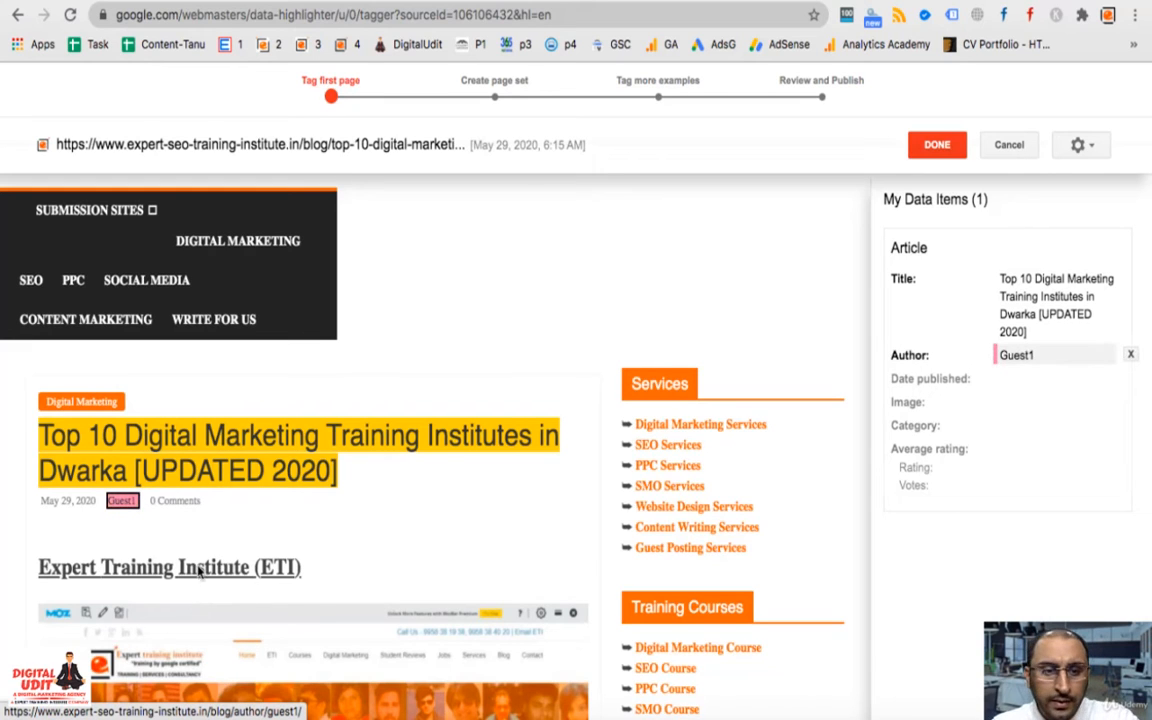
drag(97, 503, 48, 514)
mouse_move(155, 622)
click(210, 630)
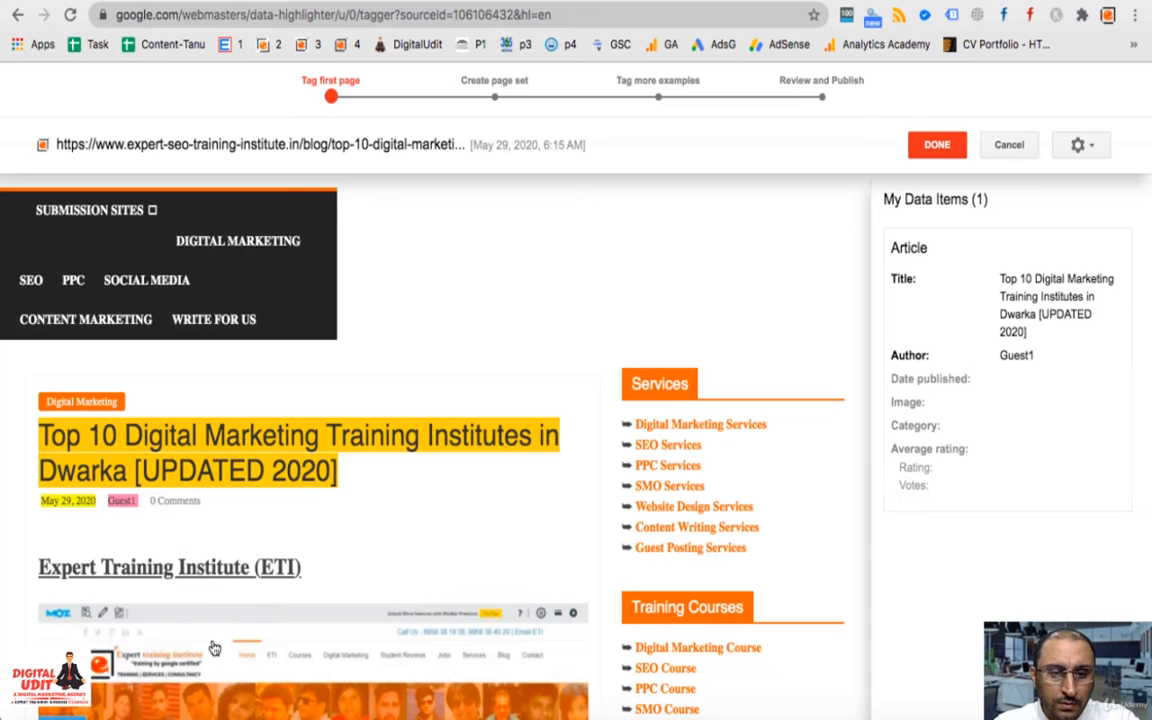
Tag the "Digital Marketing" label above the article heading as the Category
scroll(330, 393, down, 5)
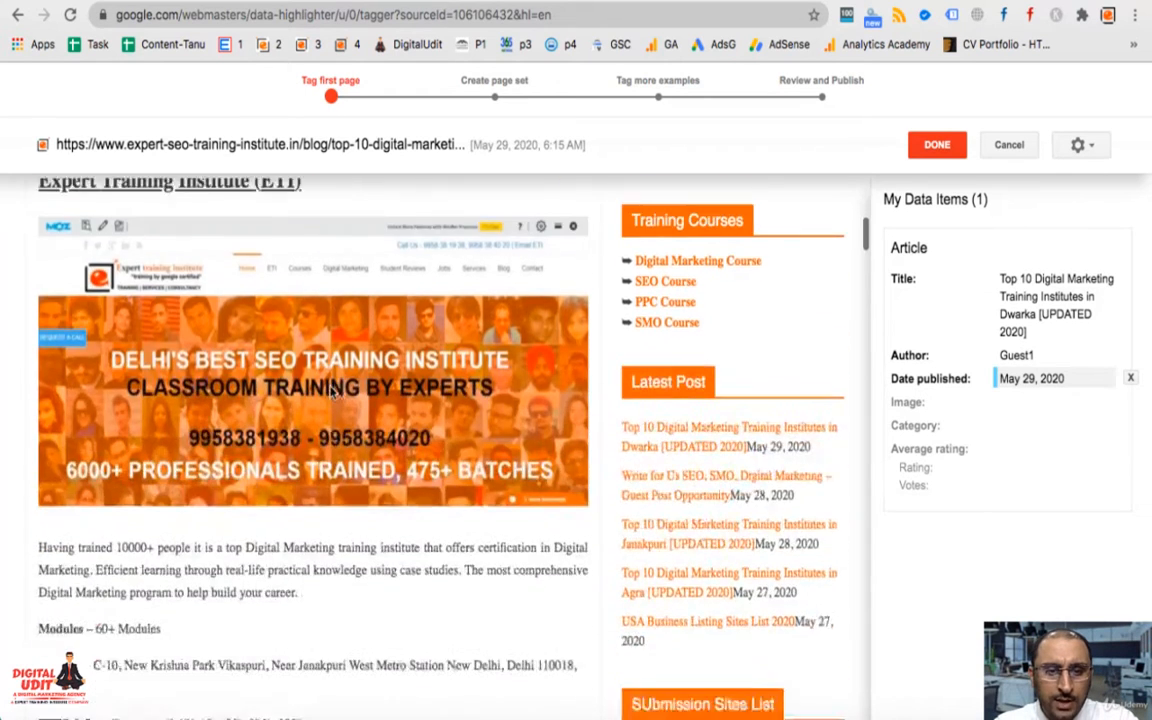
scroll(331, 392, up, 6)
scroll(331, 392, down, 6)
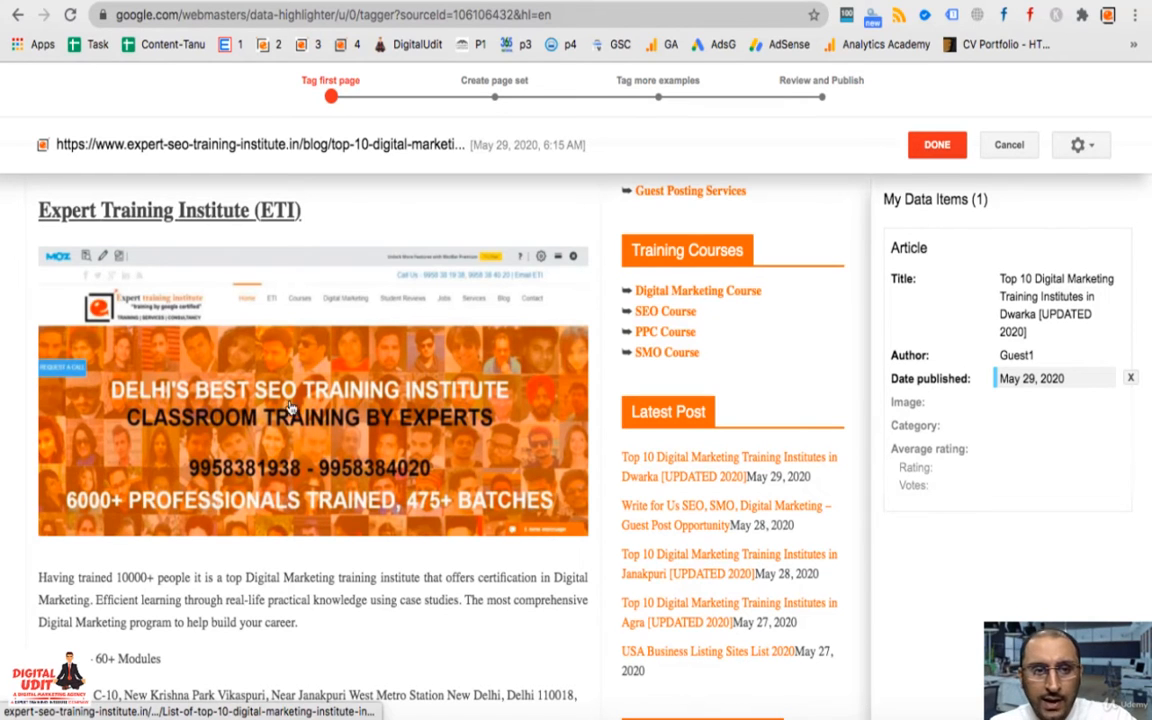
scroll(220, 400, up, 5)
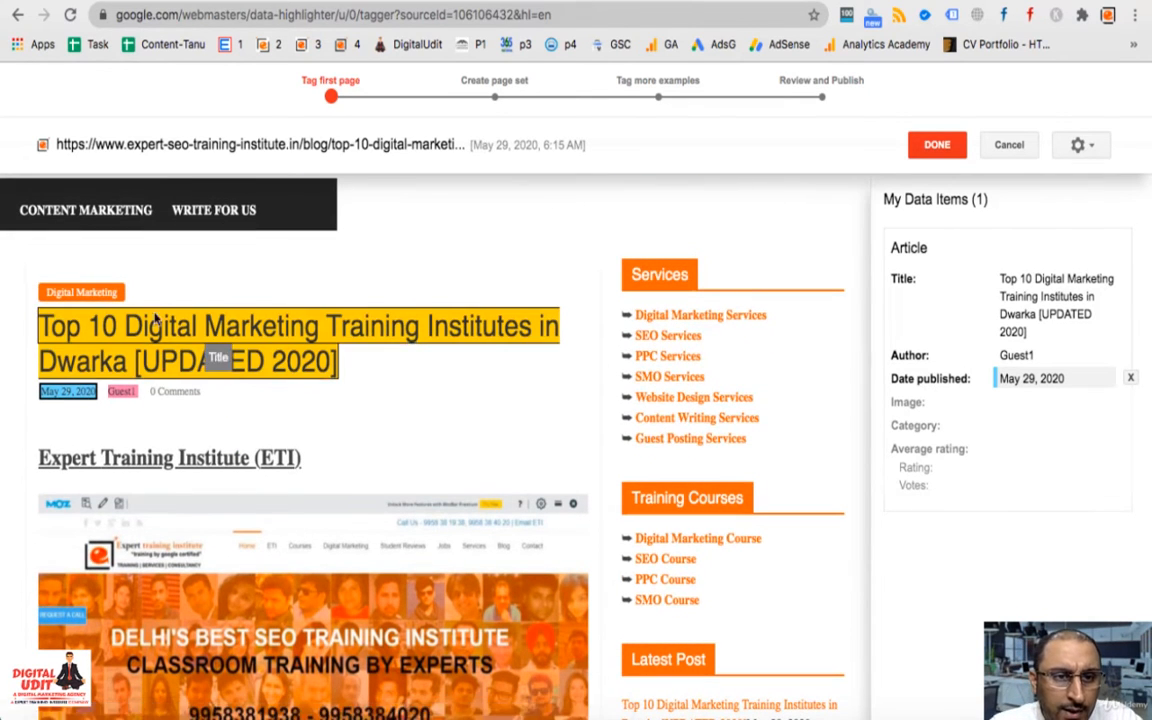
drag(119, 293, 22, 296)
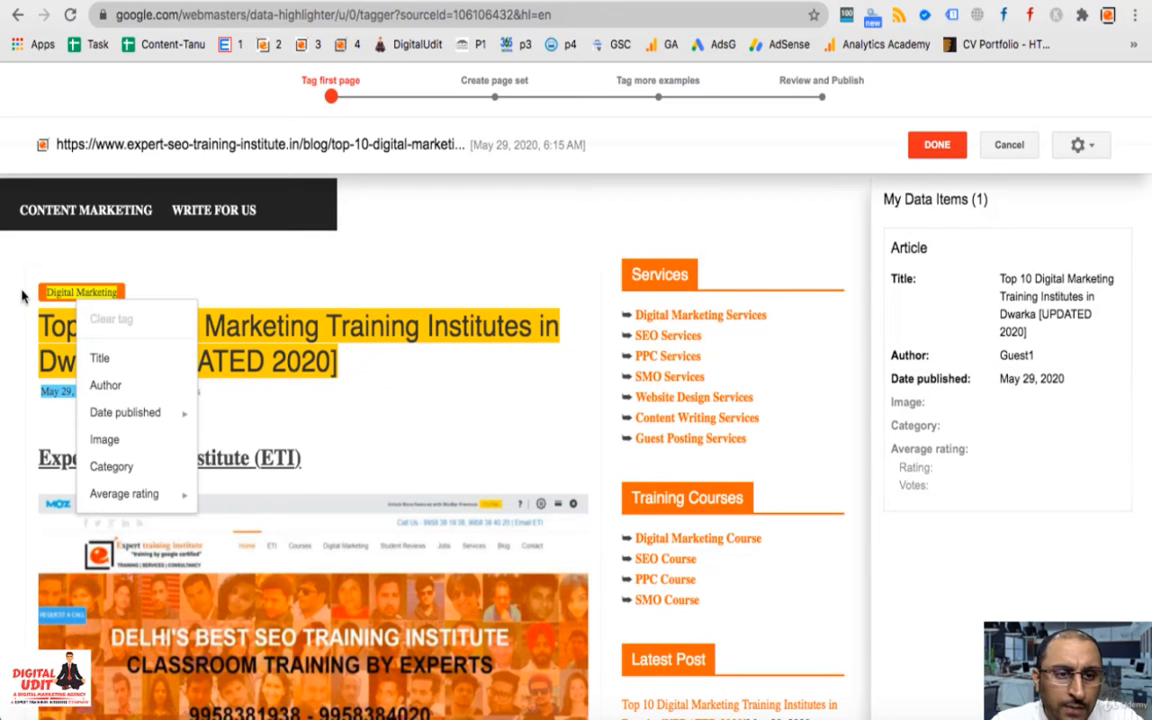
click(157, 473)
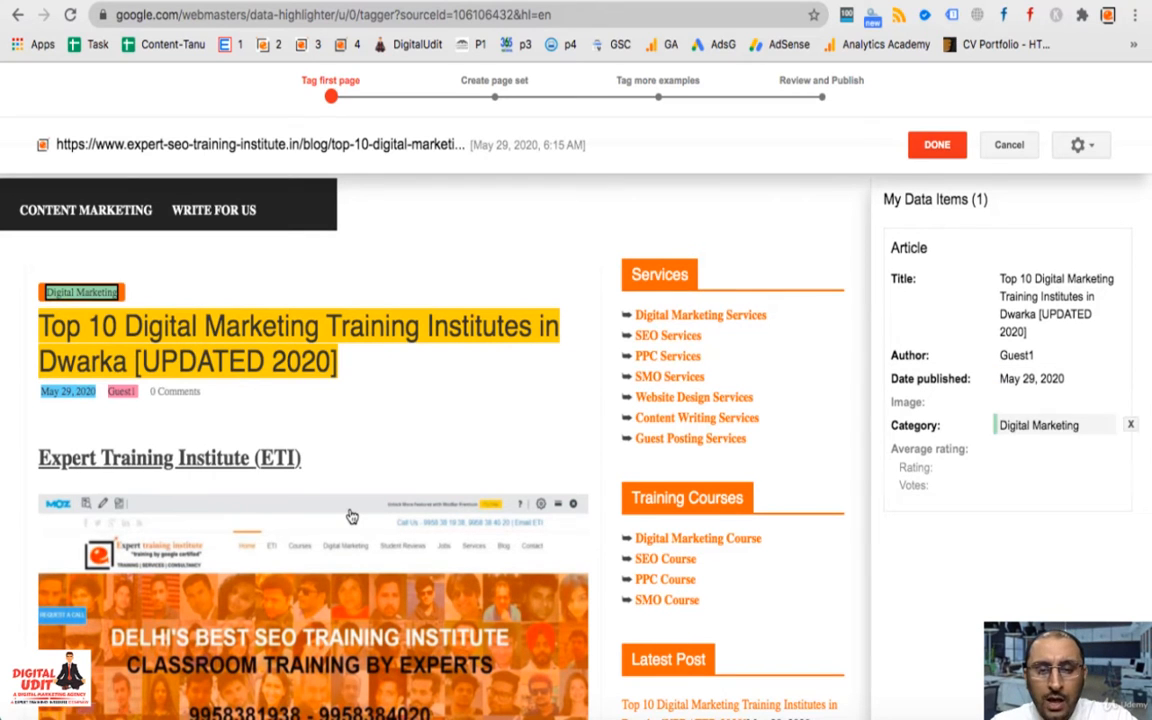
scroll(350, 514, down, 15)
scroll(350, 514, down, 20)
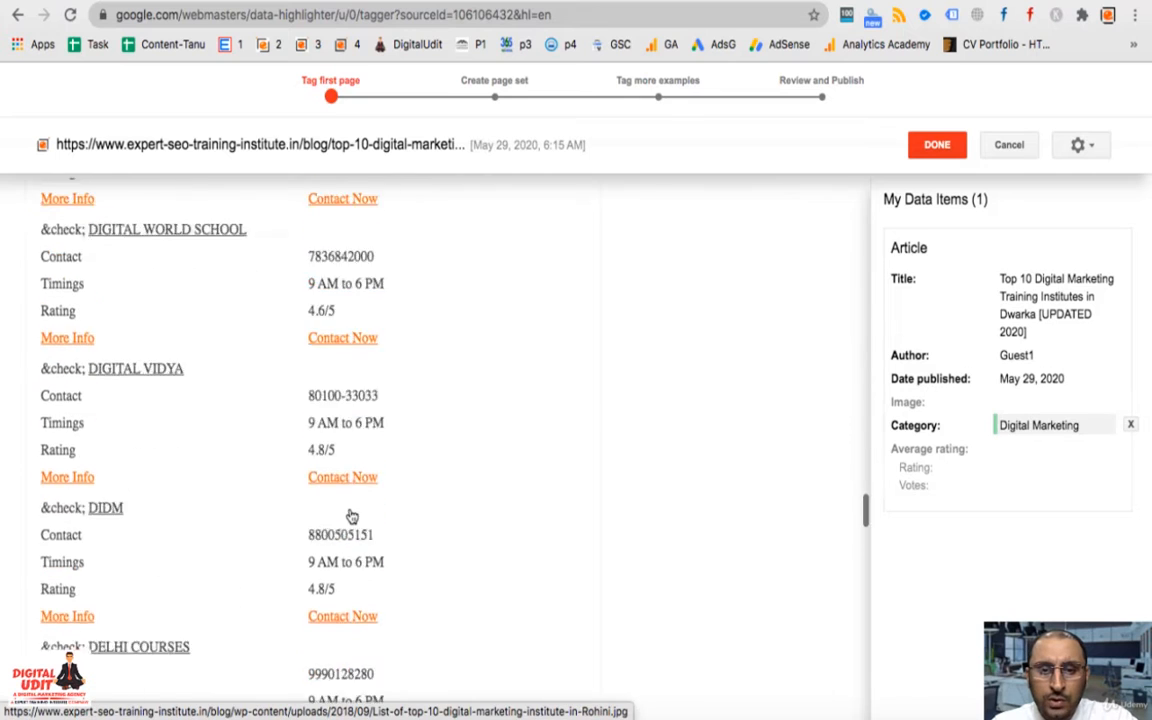
scroll(352, 516, up, 6)
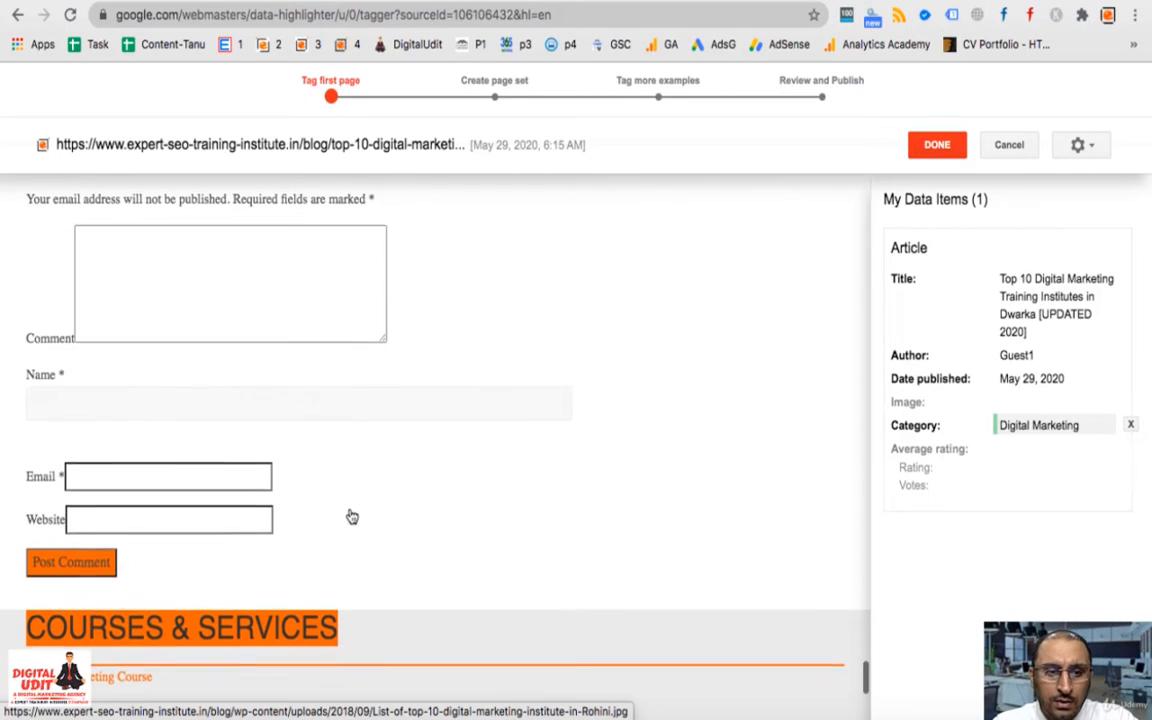
scroll(352, 516, up, 1)
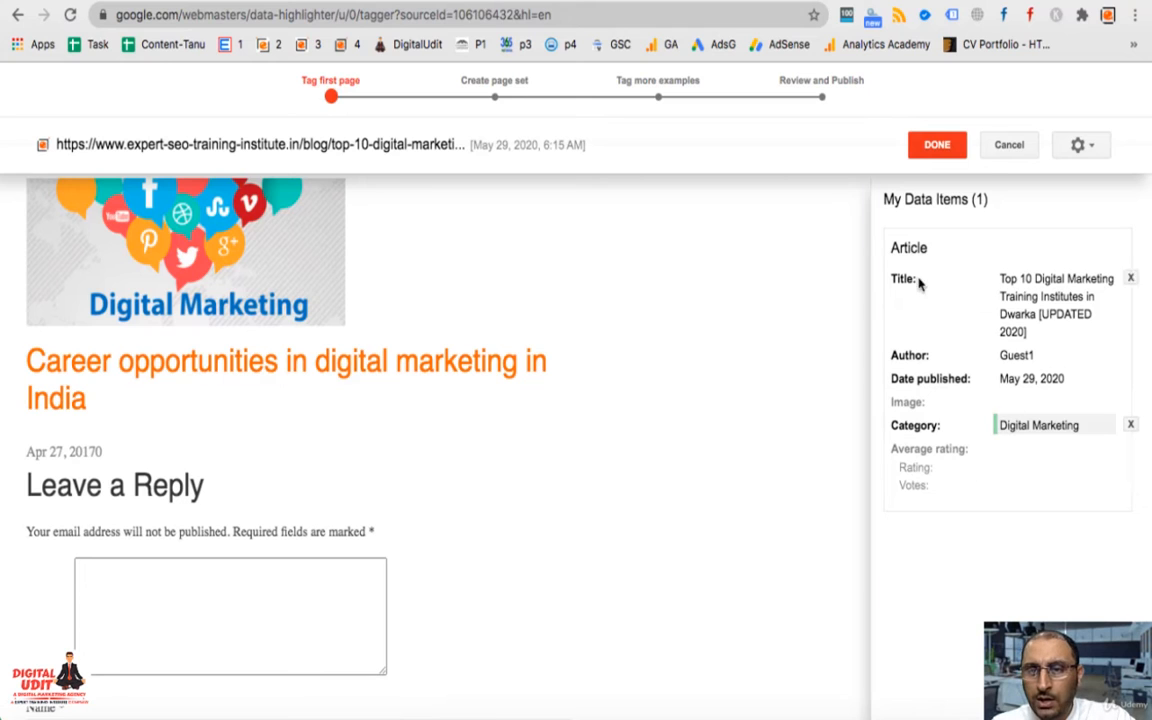
click(944, 145)
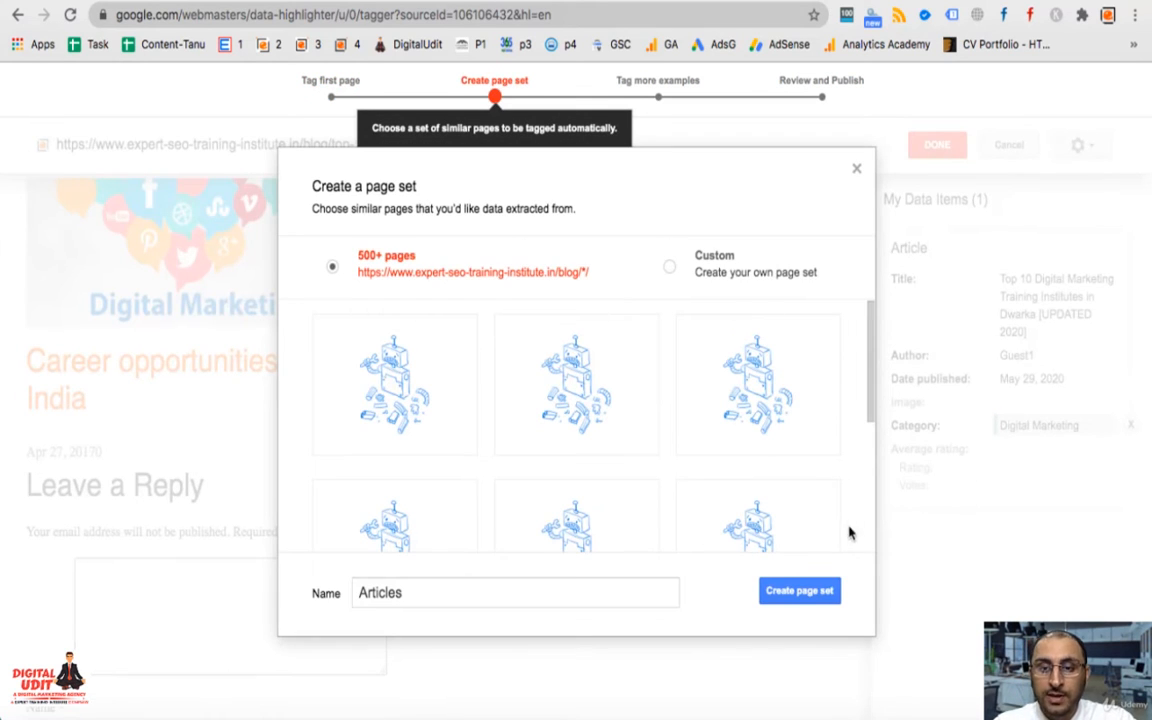
click(795, 593)
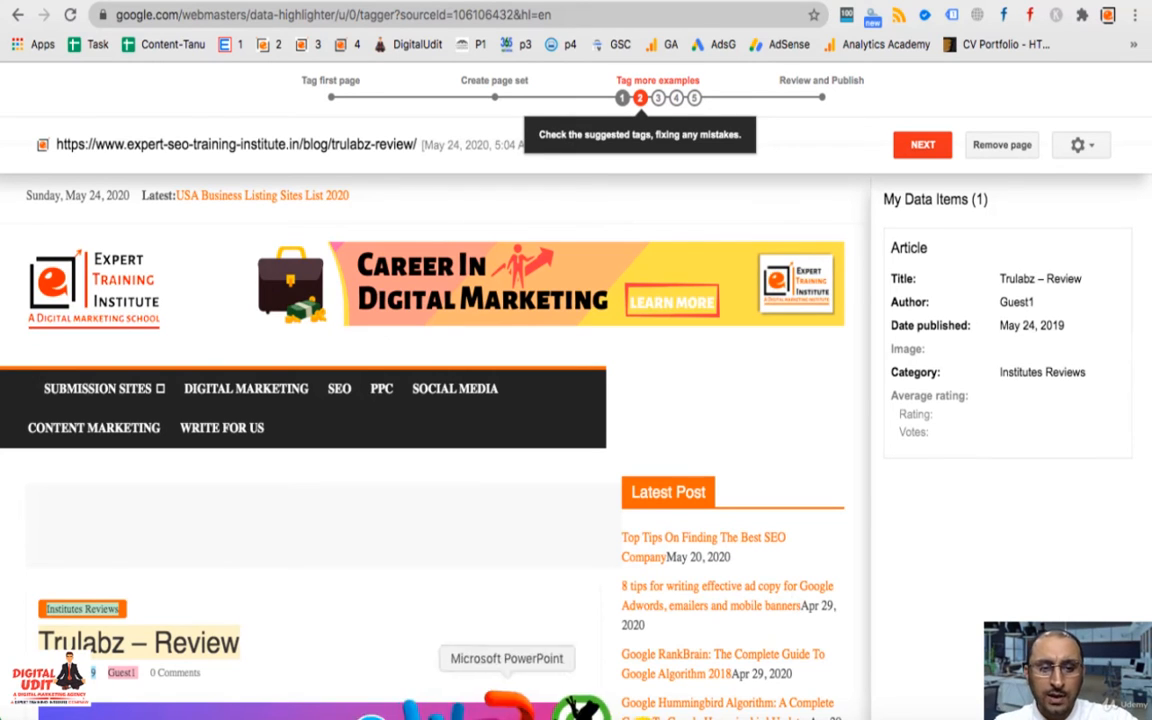
Check and accept the suggested tags on the "Trulabz – Review" example page and the text-ad format question page
scroll(481, 563, down, 1)
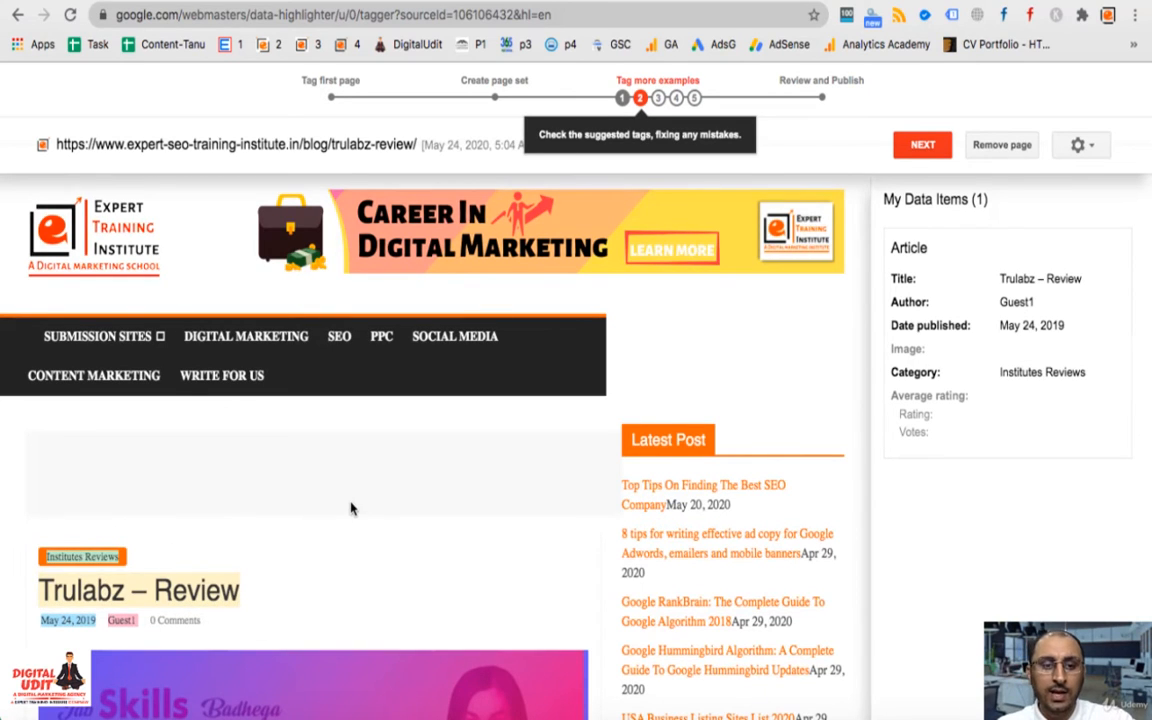
scroll(350, 507, down, 1)
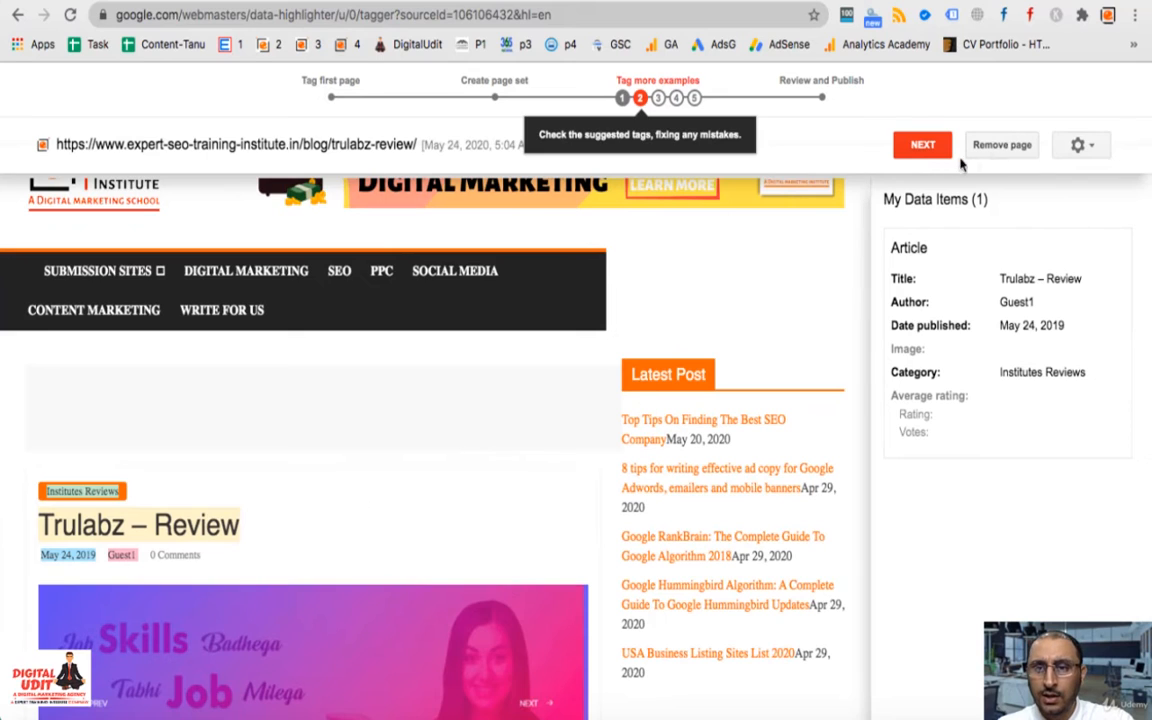
click(923, 147)
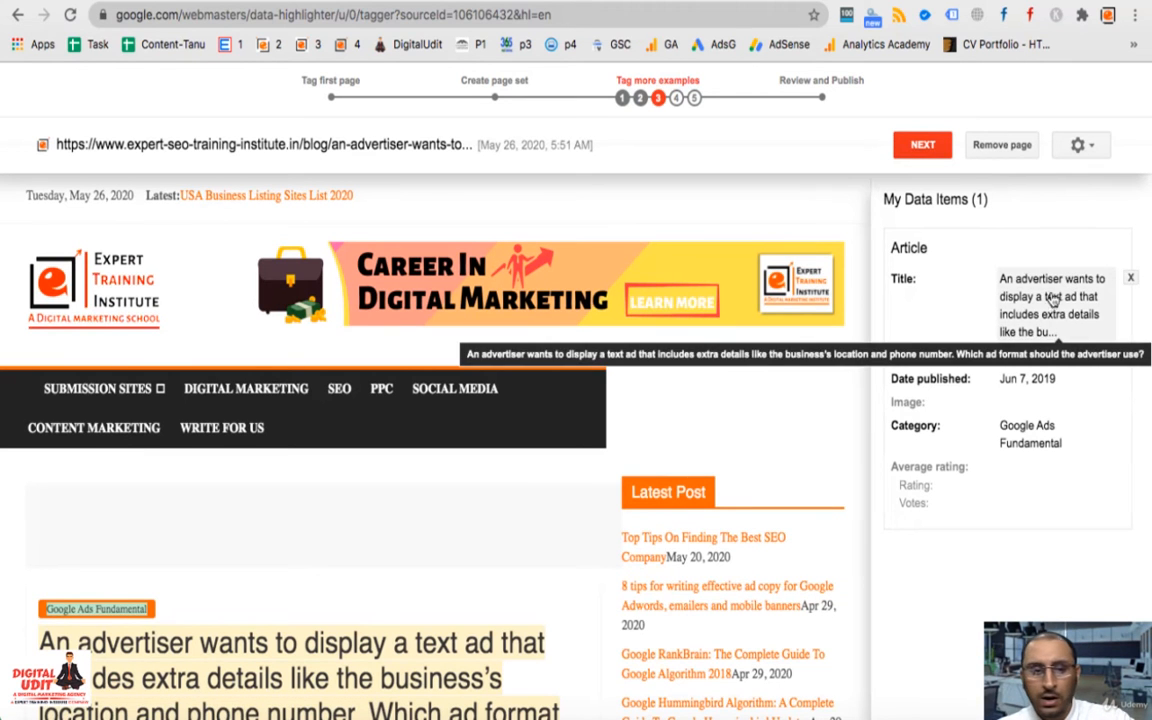
scroll(471, 500, down, 3)
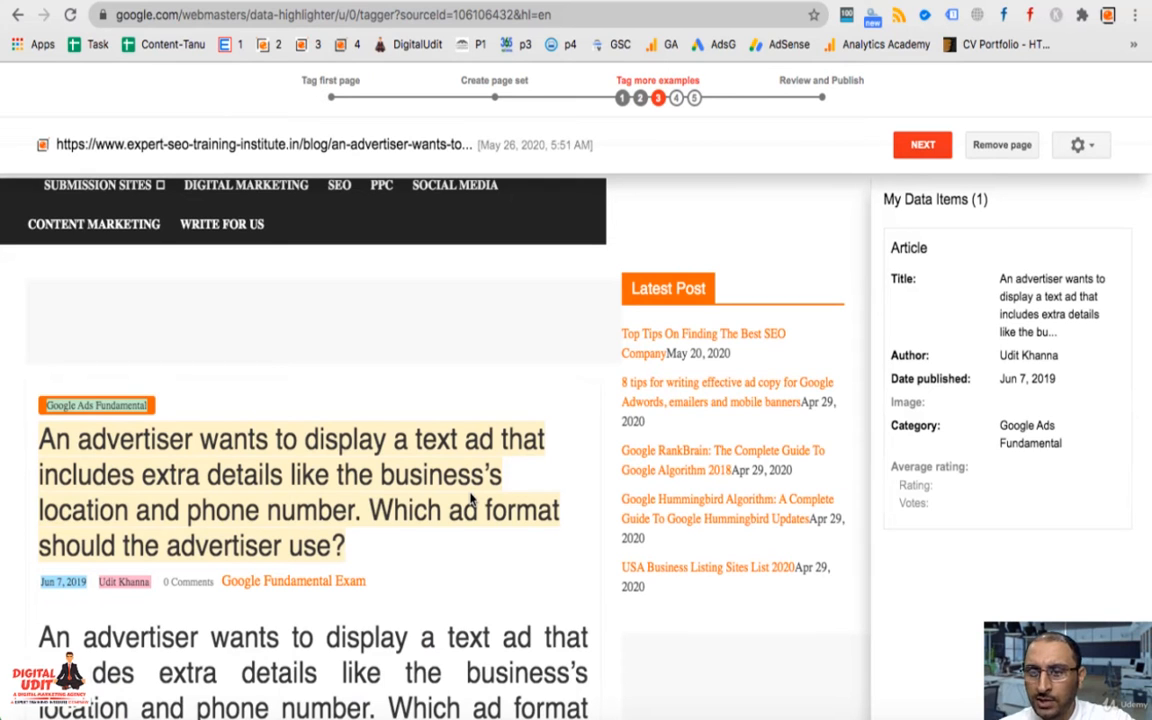
scroll(500, 500, up, 3)
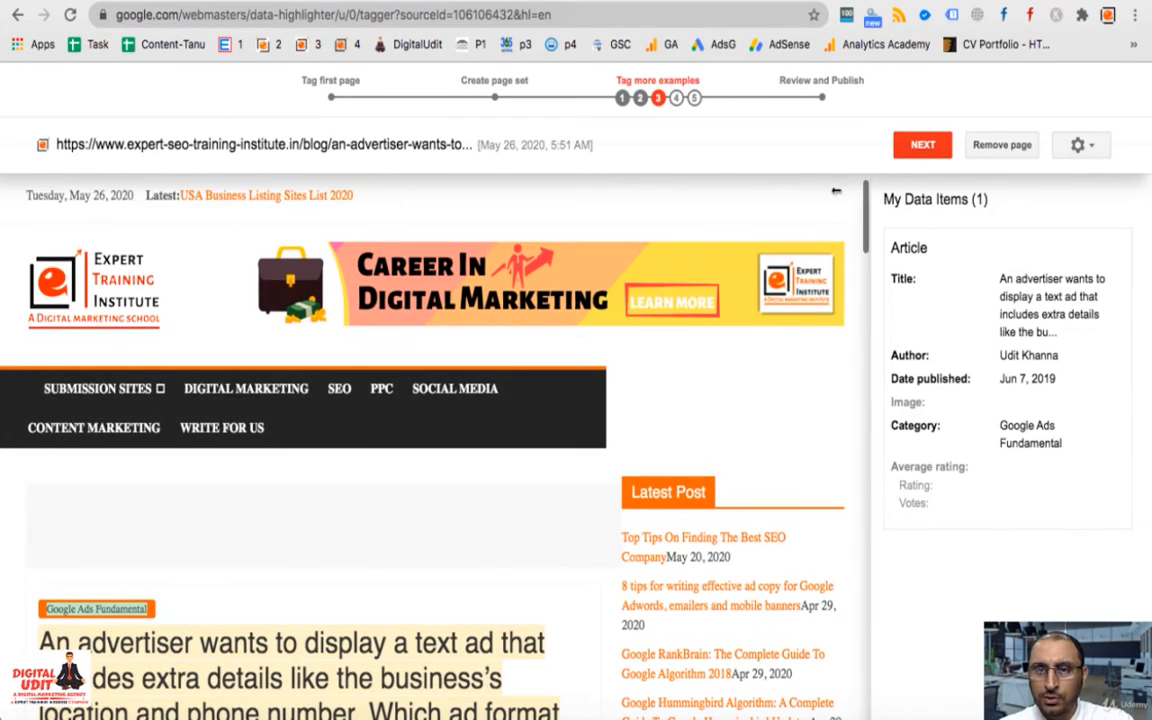
click(920, 148)
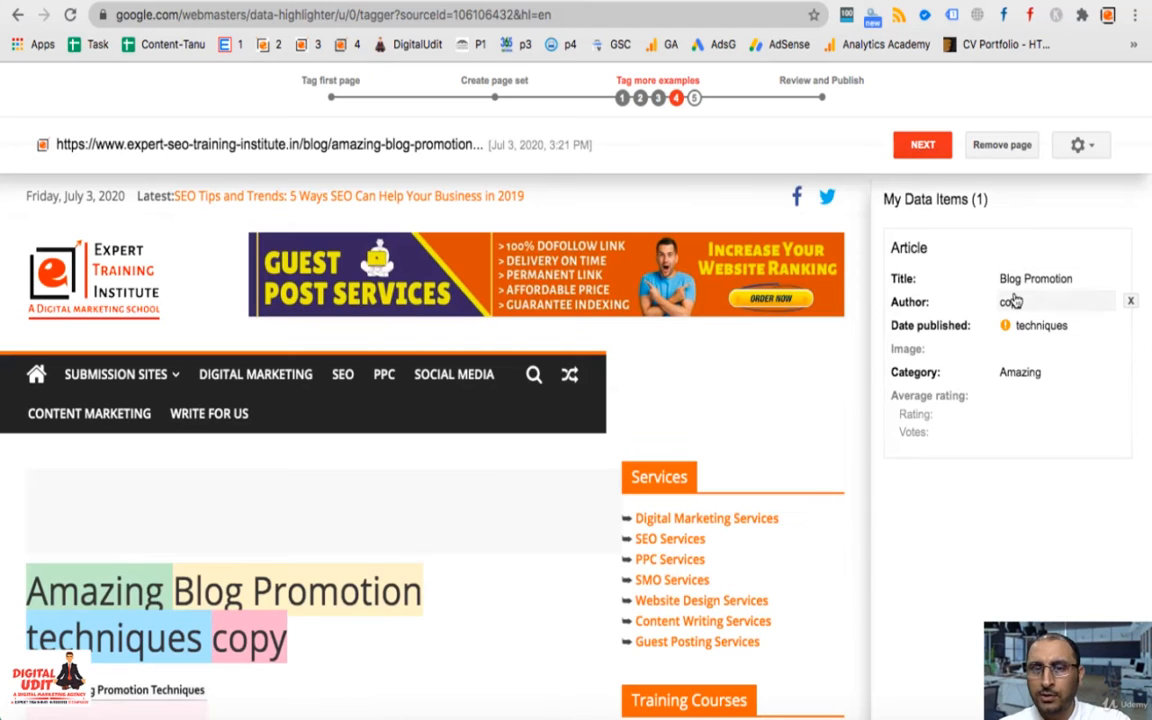
Remove the mistagged "Amazing Blog Promotion techniques copy" page from the examples and accept the suggested tags on the last two example pages
scroll(372, 520, down, 4)
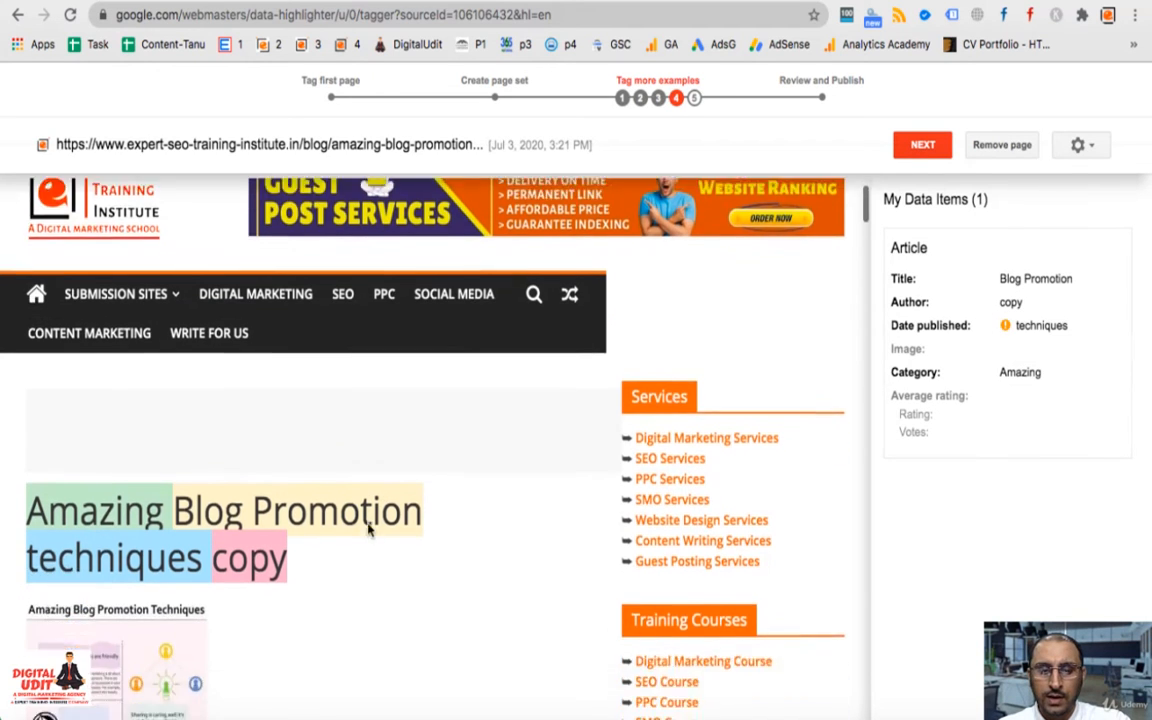
scroll(368, 530, down, 6)
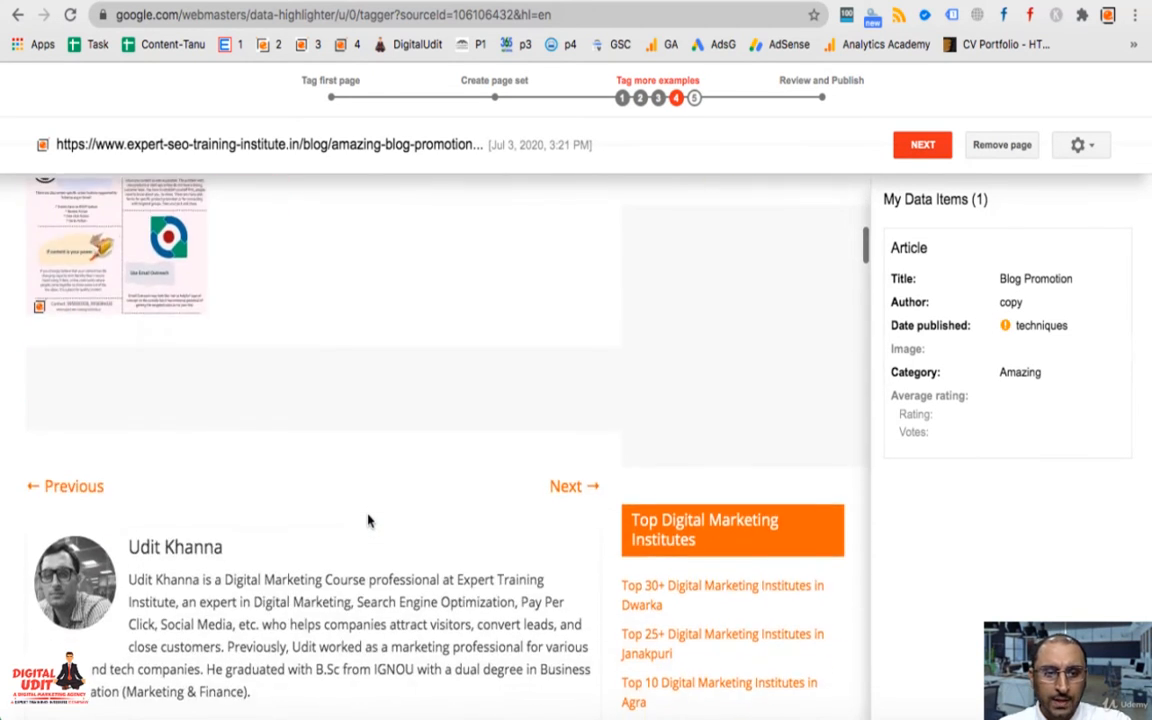
scroll(368, 520, up, 3)
scroll(368, 520, up, 3)
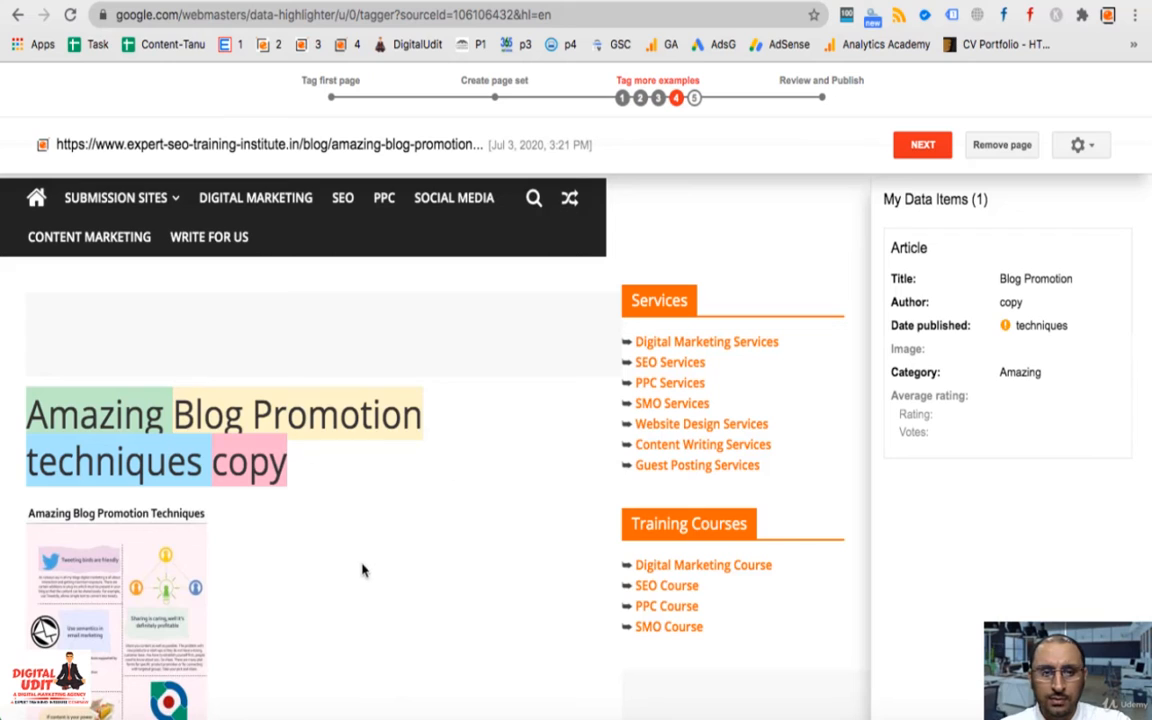
click(1005, 150)
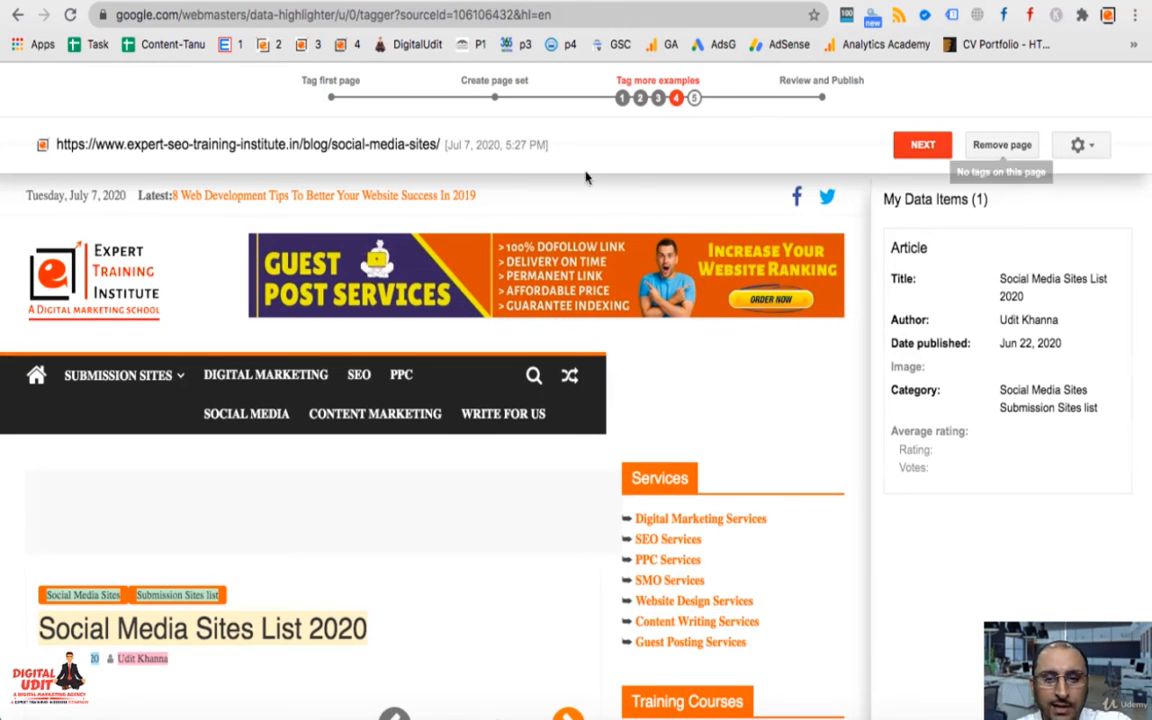
click(928, 150)
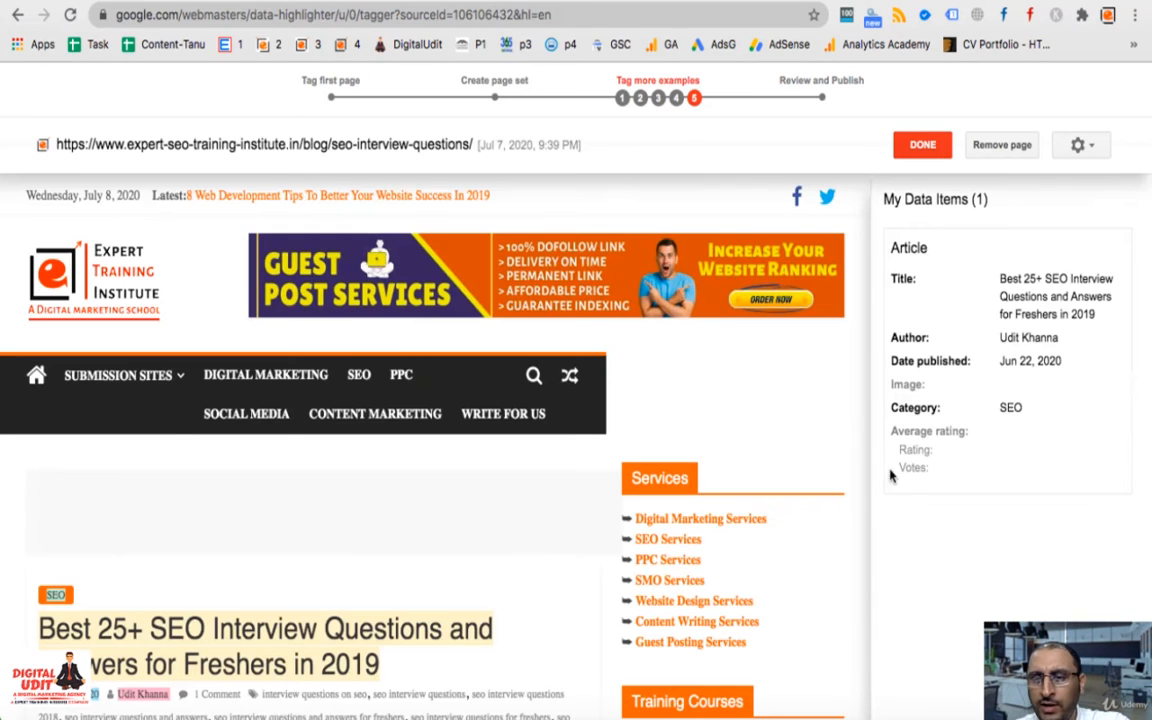
click(922, 146)
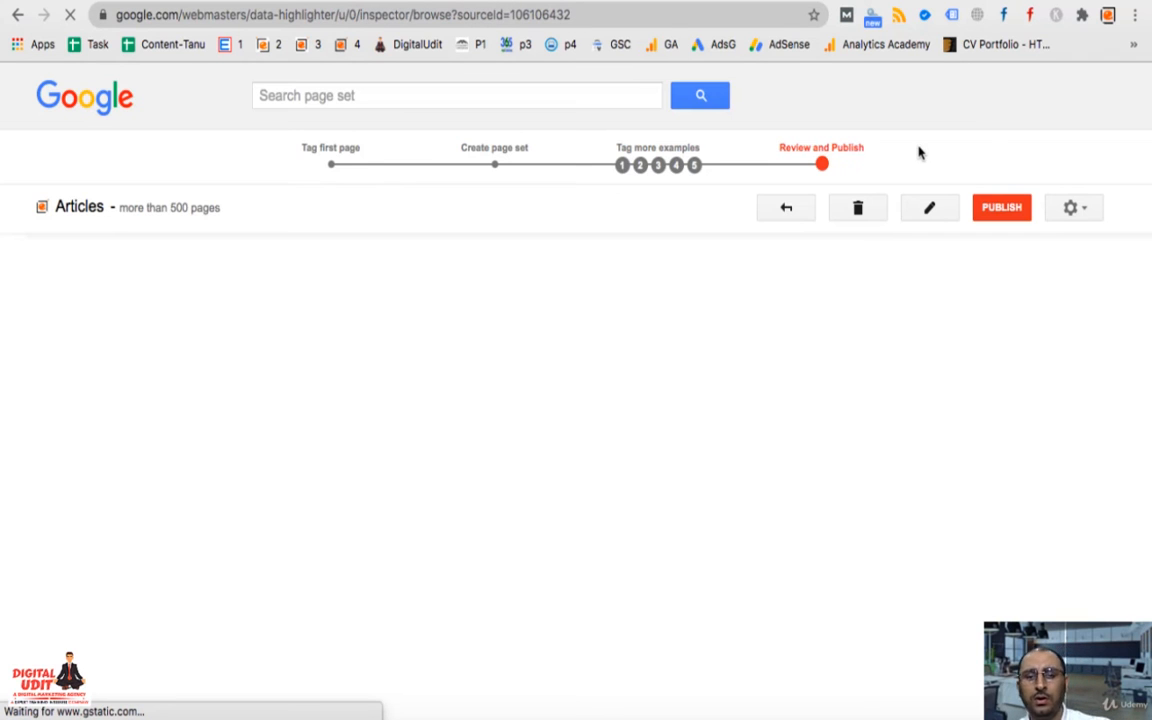
Review the sample of automatically tagged pages and publish the Articles page set
scroll(617, 404, down, 5)
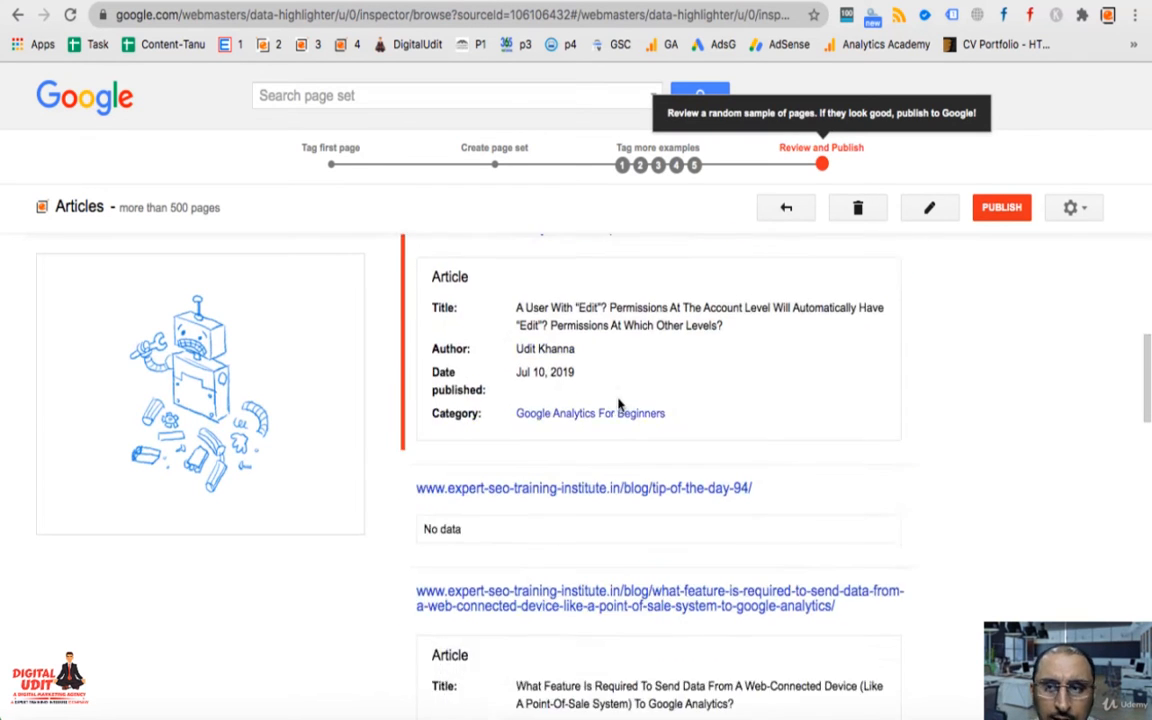
scroll(618, 404, down, 5)
scroll(610, 566, down, 1)
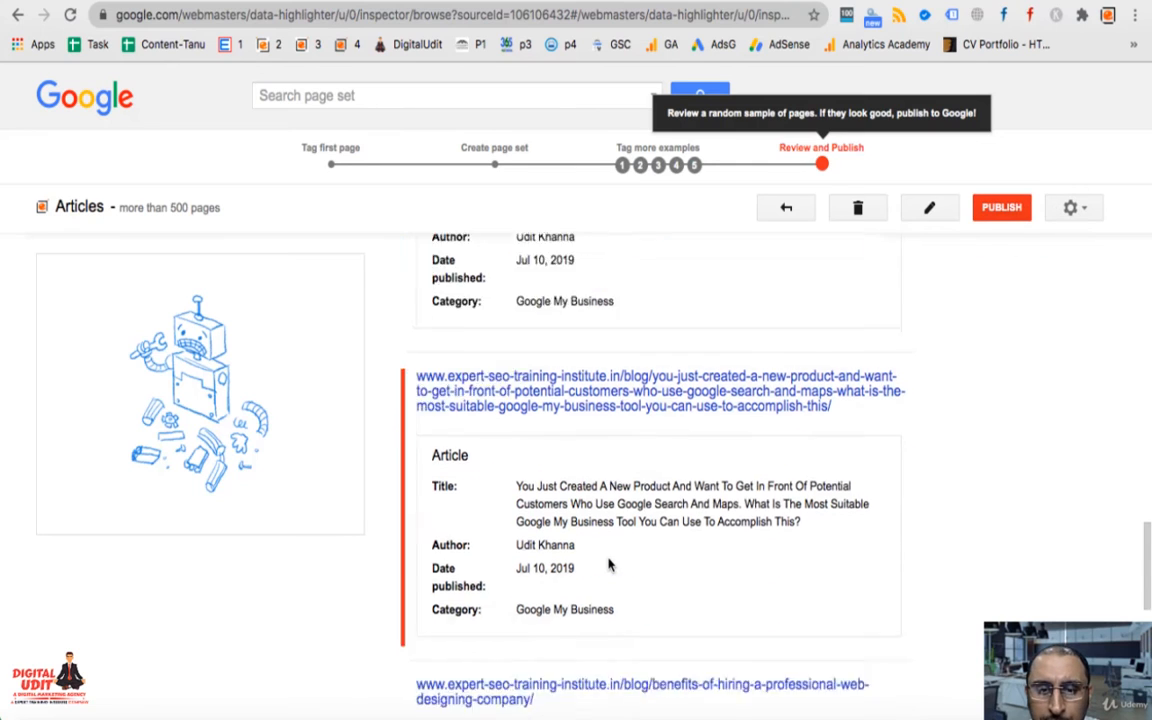
scroll(610, 566, down, 5)
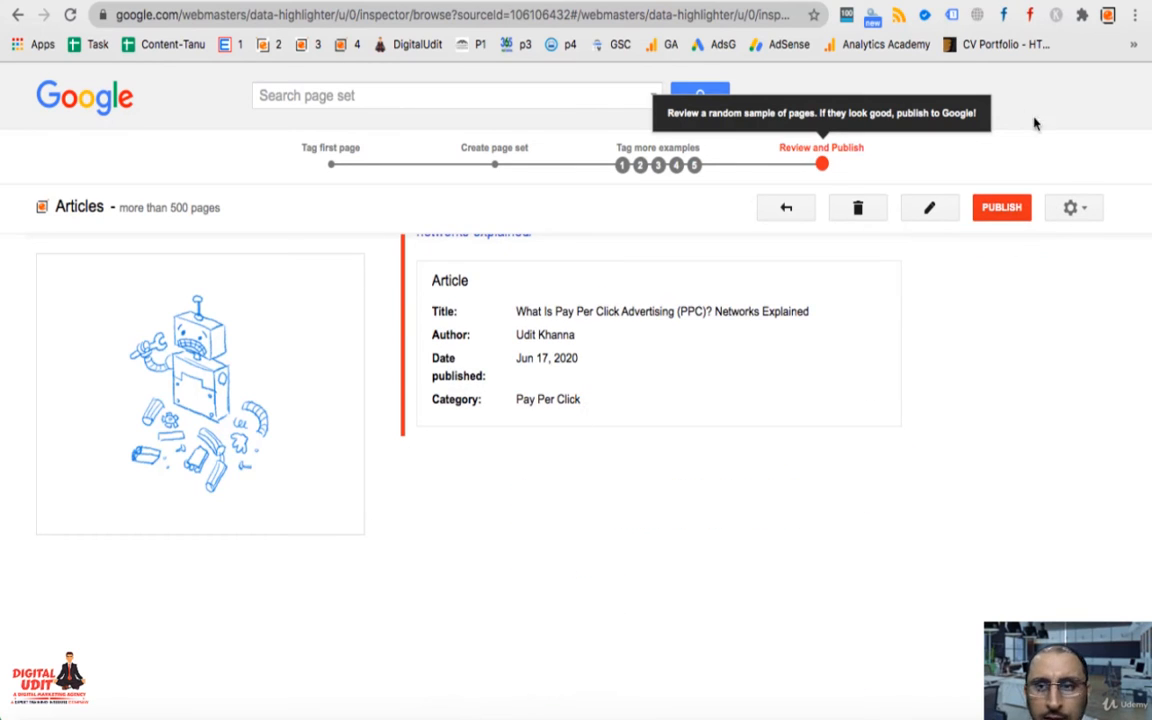
click(997, 213)
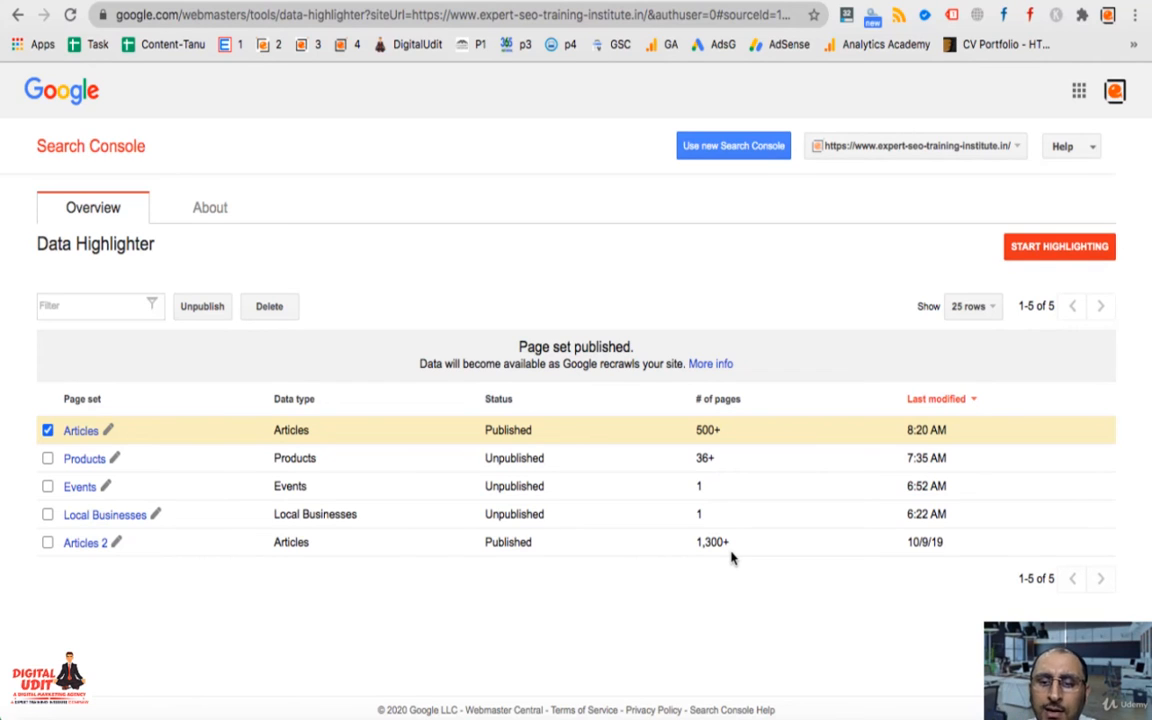
Delete the Articles, Products, Events and Local Businesses page sets from Data Highlighter, leaving Articles 2 unselected
click(47, 430)
click(47, 430)
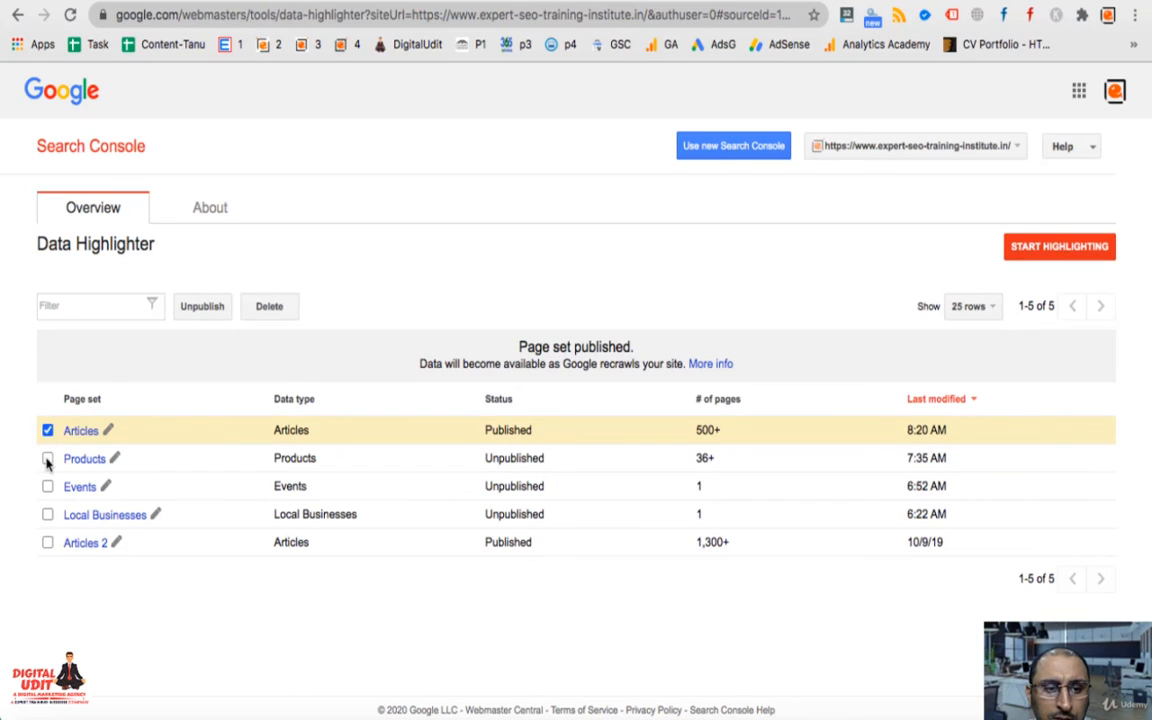
click(47, 458)
click(47, 486)
click(47, 514)
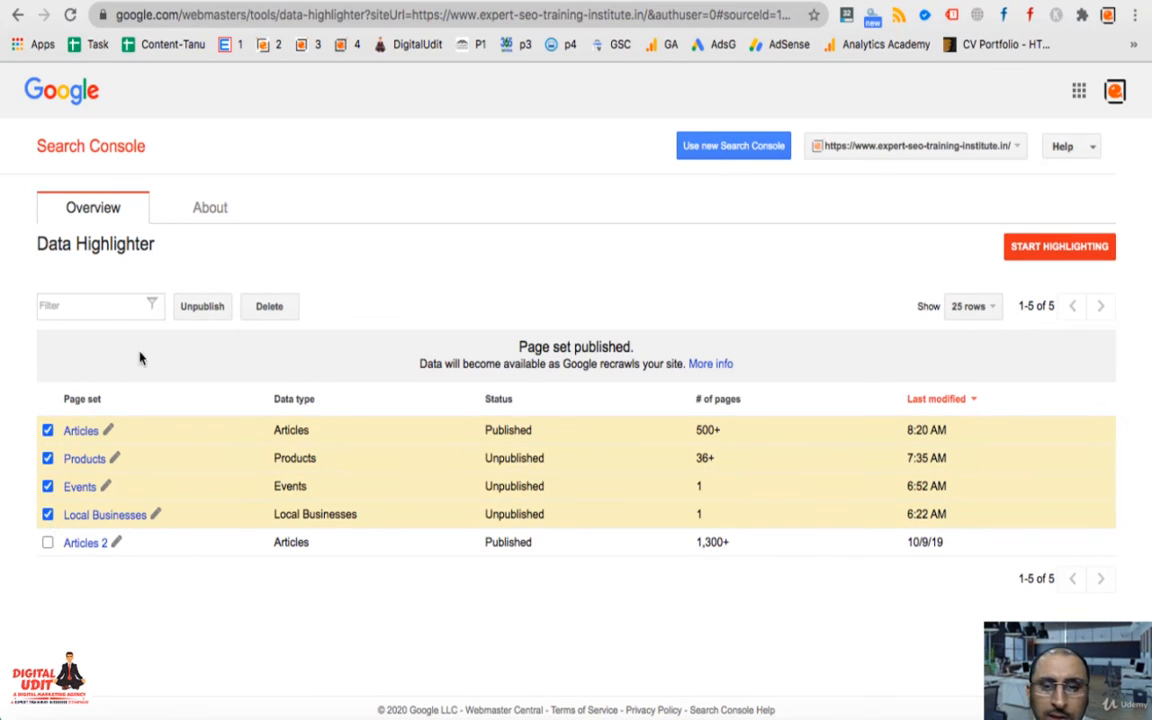
click(274, 308)
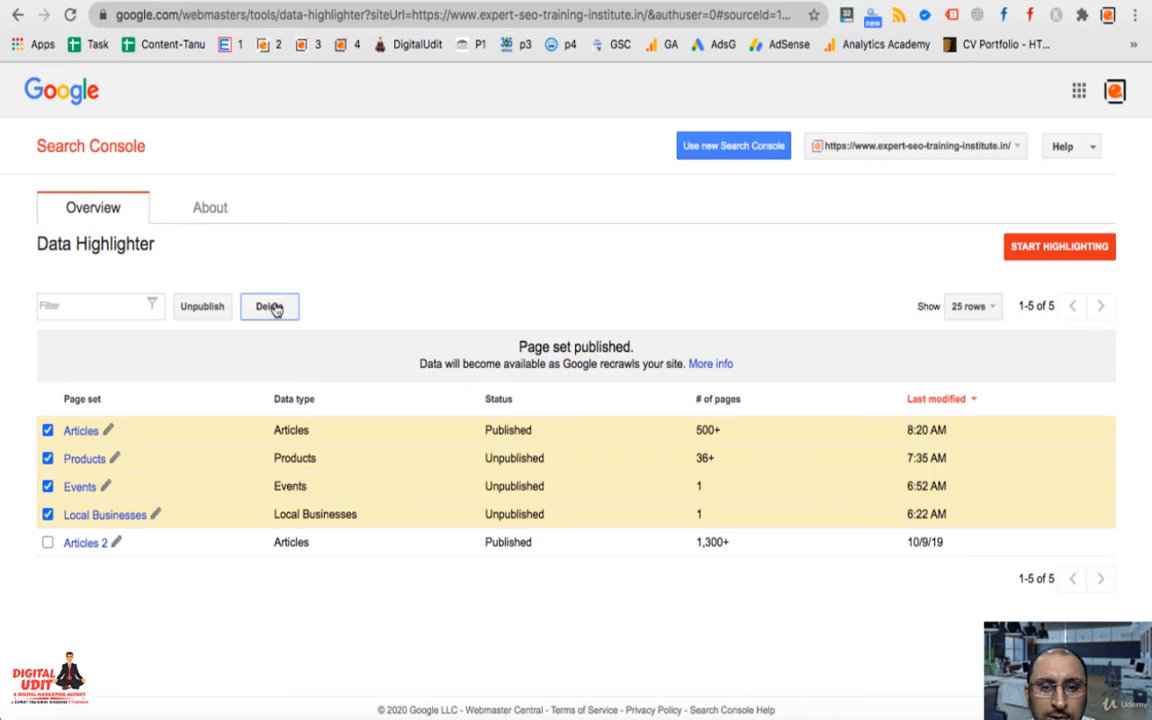